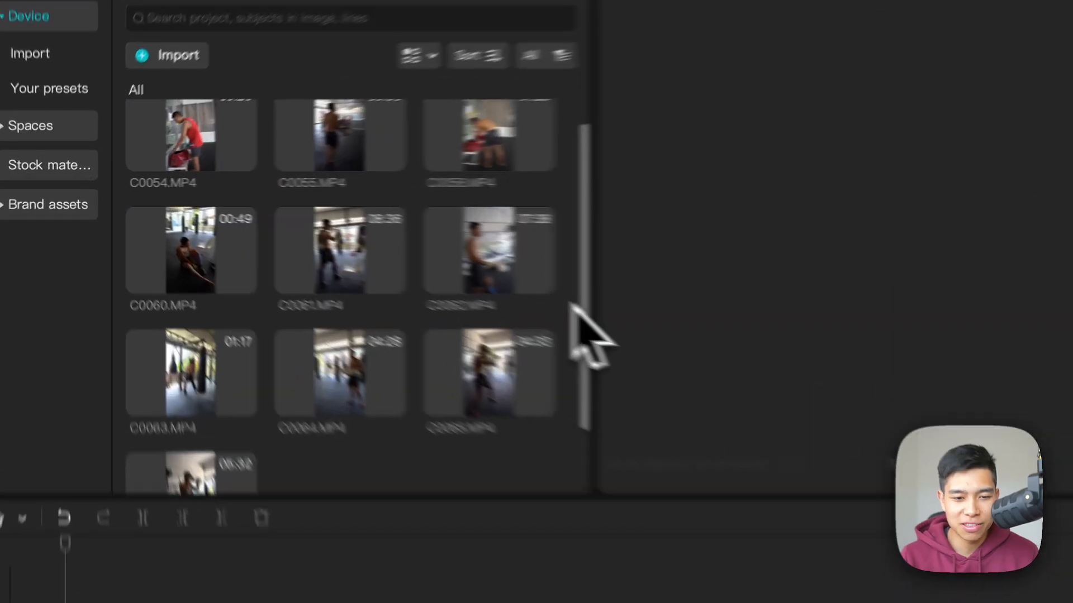
scroll(393, 274, "down", 3)
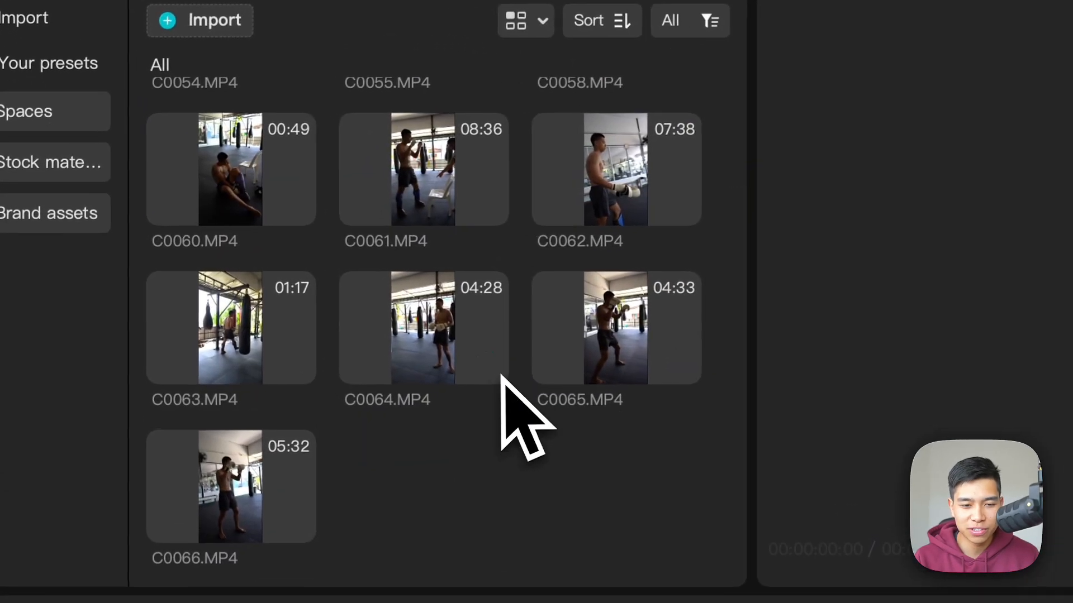
scroll(532, 502, "up", 3)
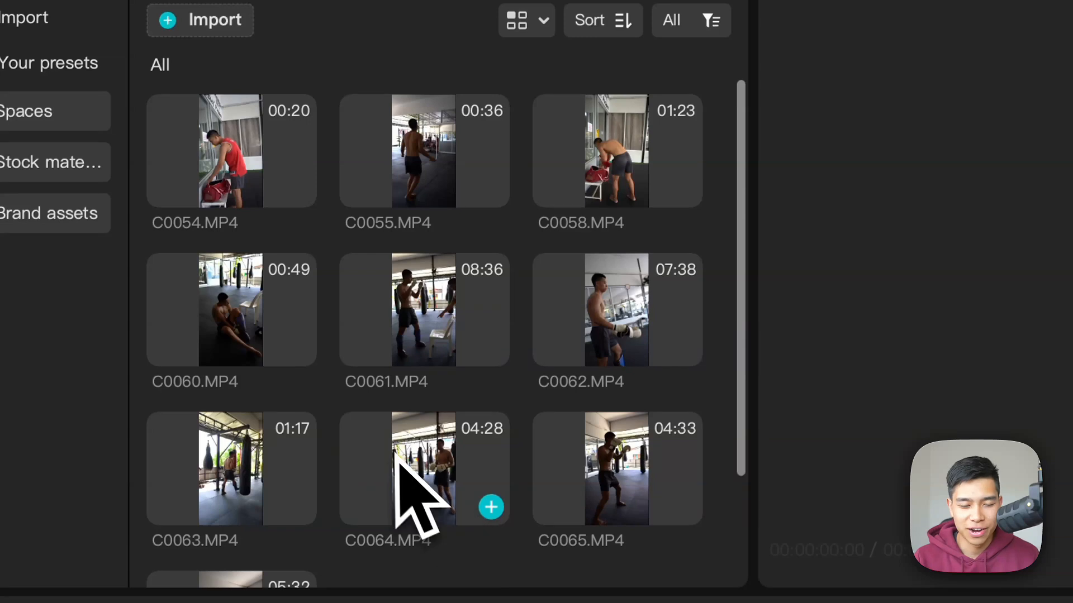
scroll(531, 425, "down", 3)
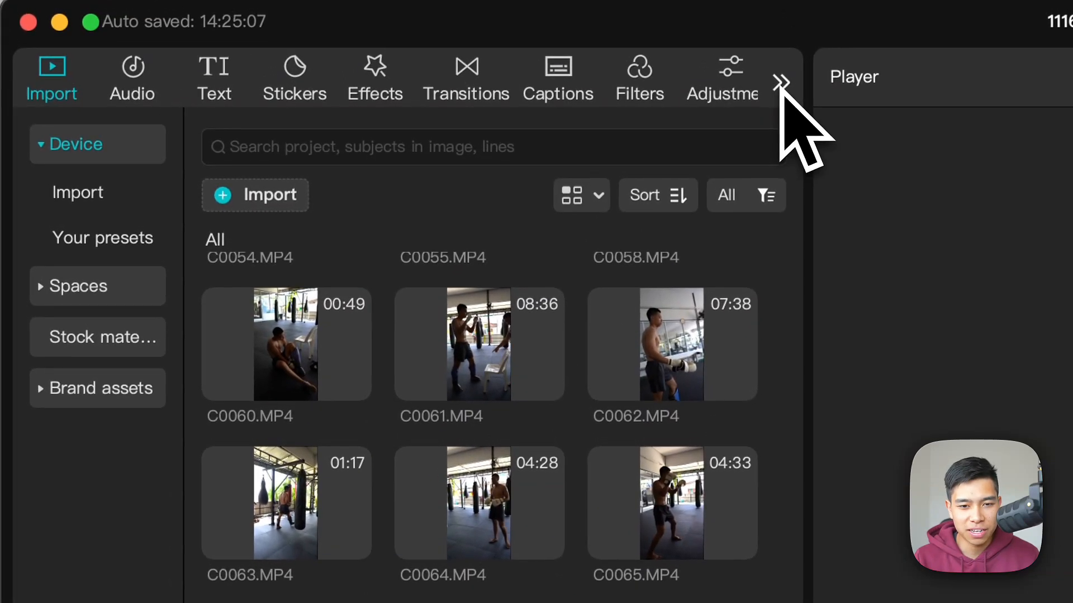
Open the template library and show the Fitness category.
left_click(768, 41)
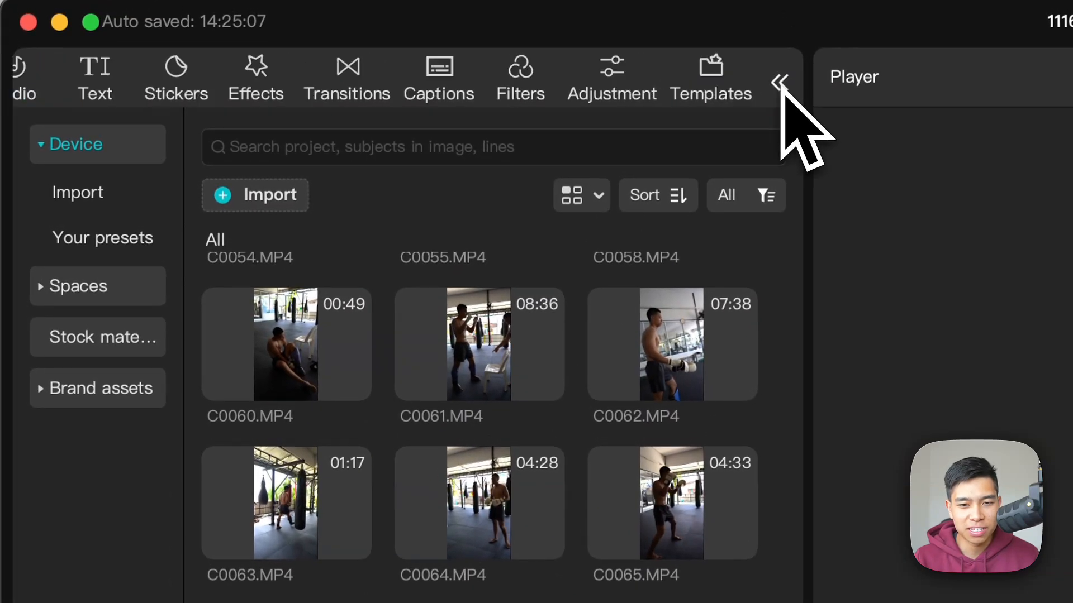
left_click(726, 95)
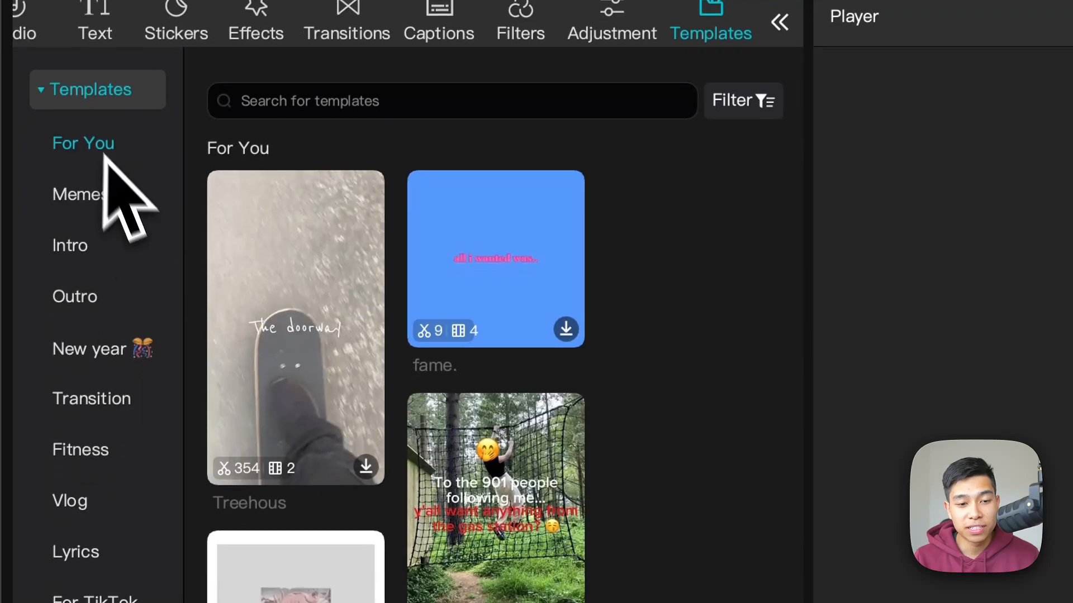
scroll(97, 168, "down", 2)
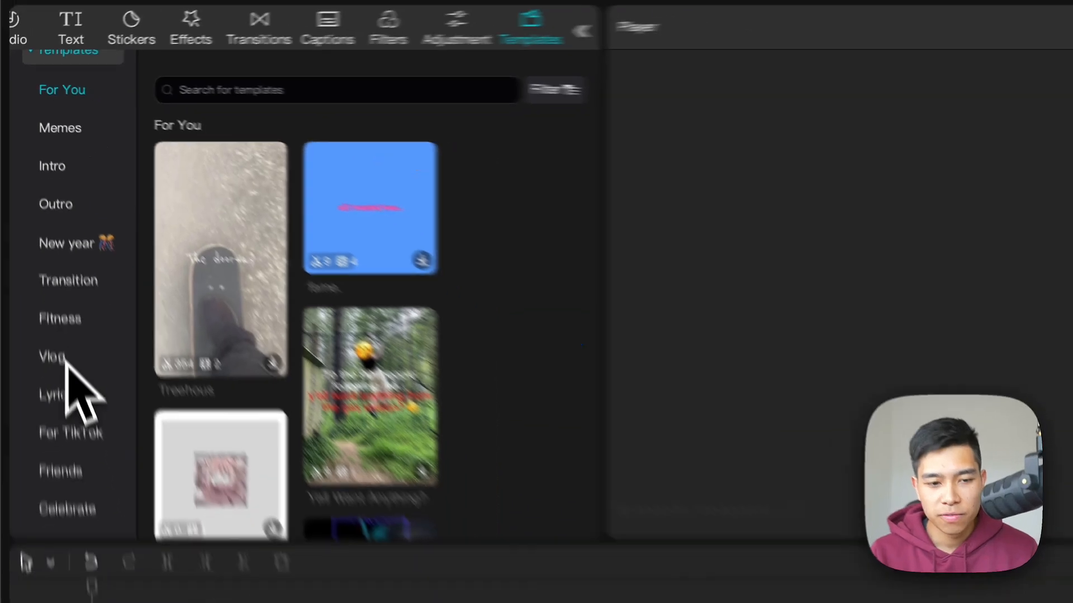
left_click(79, 405)
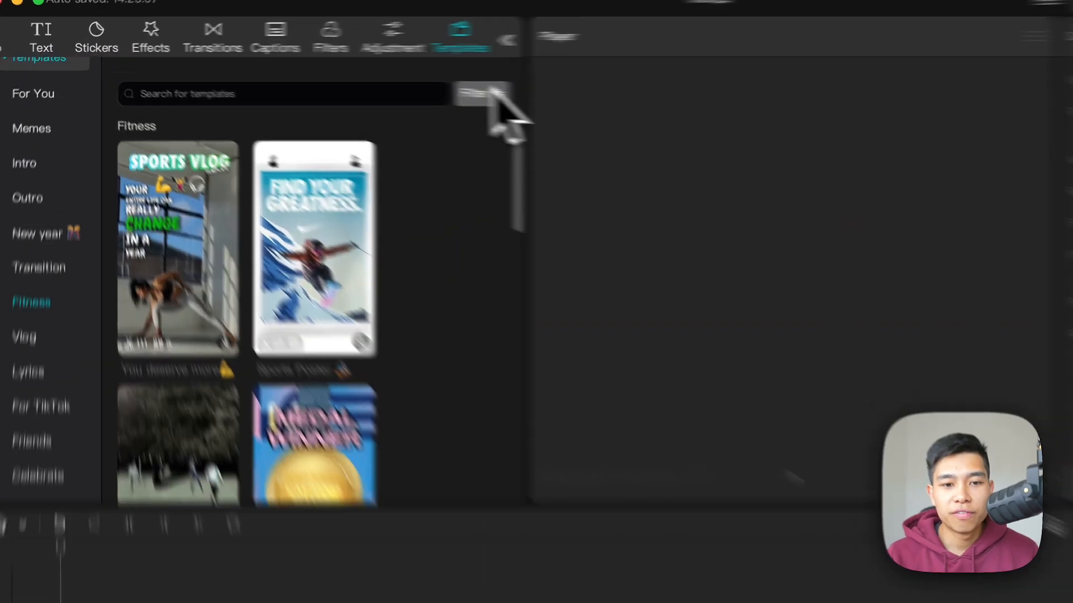
Filter the fitness templates to a duration of 0–15 seconds.
left_click(372, 81)
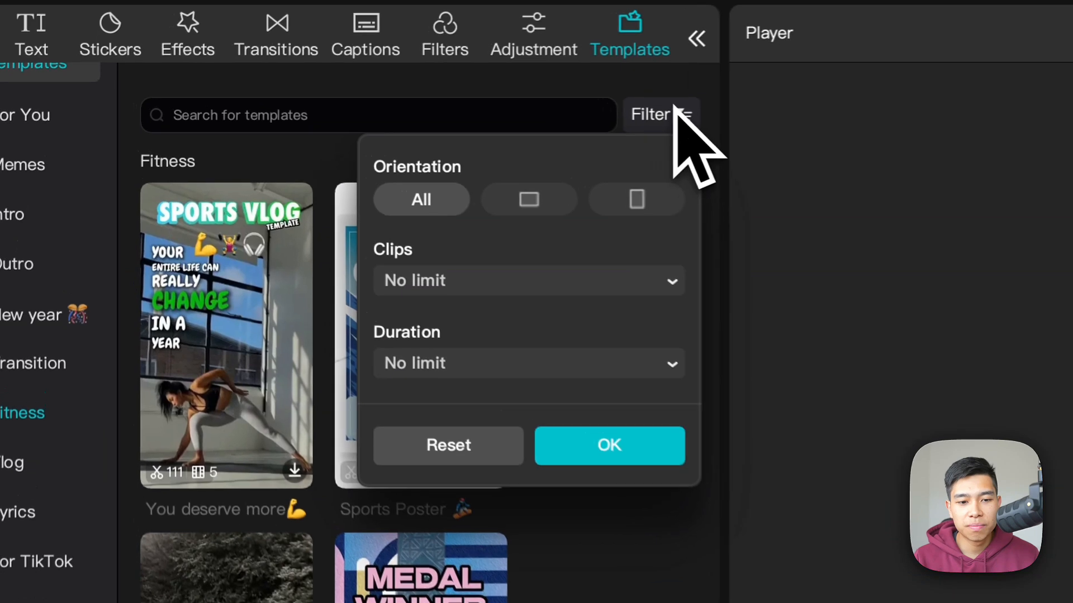
left_click(484, 279)
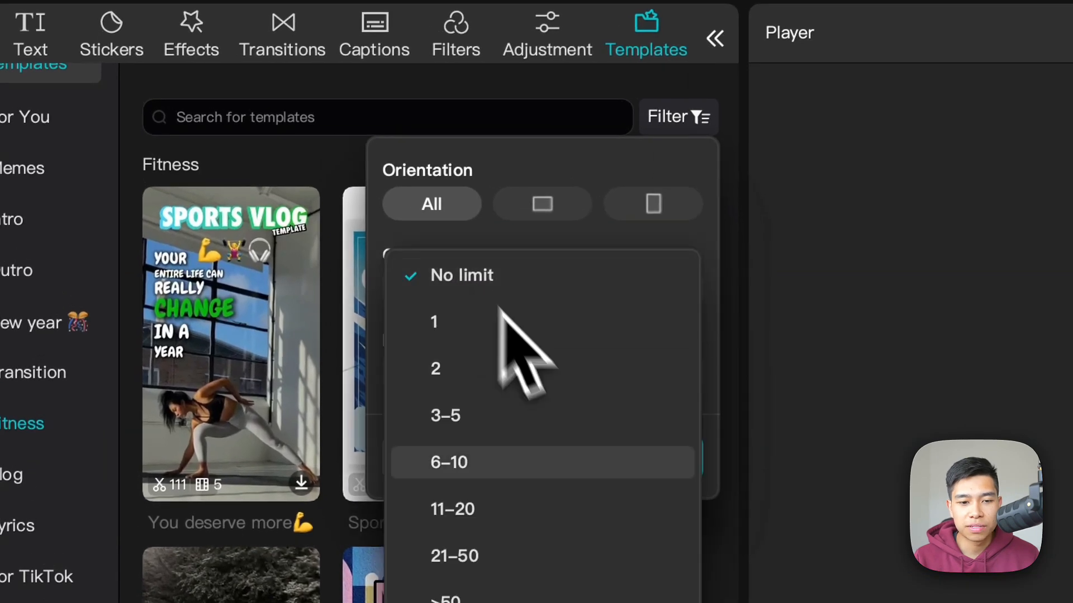
left_click(424, 271)
left_click(545, 372)
left_click(546, 361)
left_click(537, 384)
left_click(503, 416)
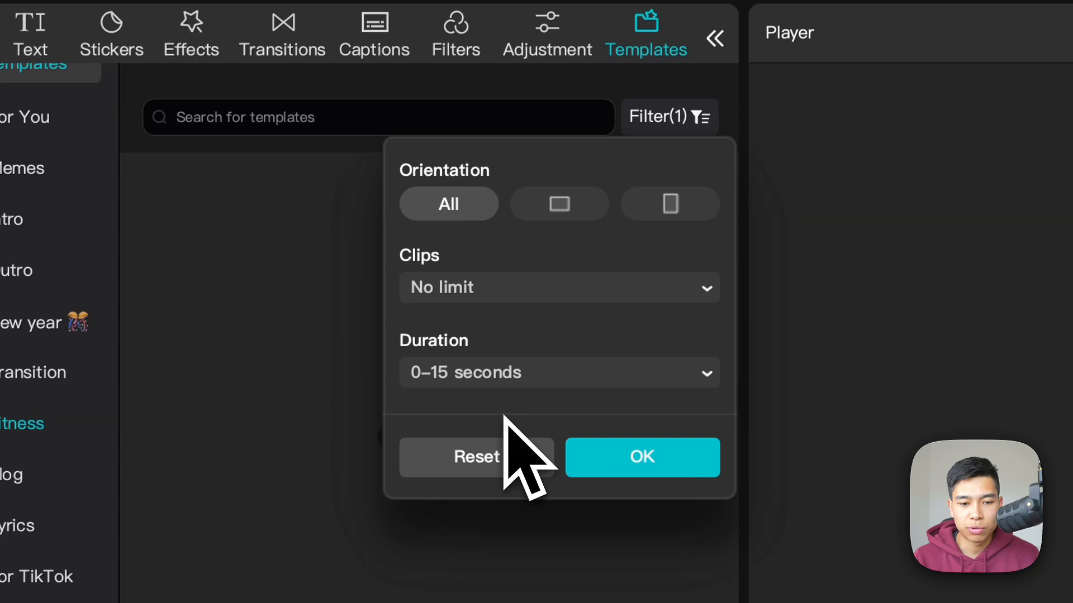
Restrict the template filter further to 11–20 clips and portrait orientation, and apply it.
left_click(553, 291)
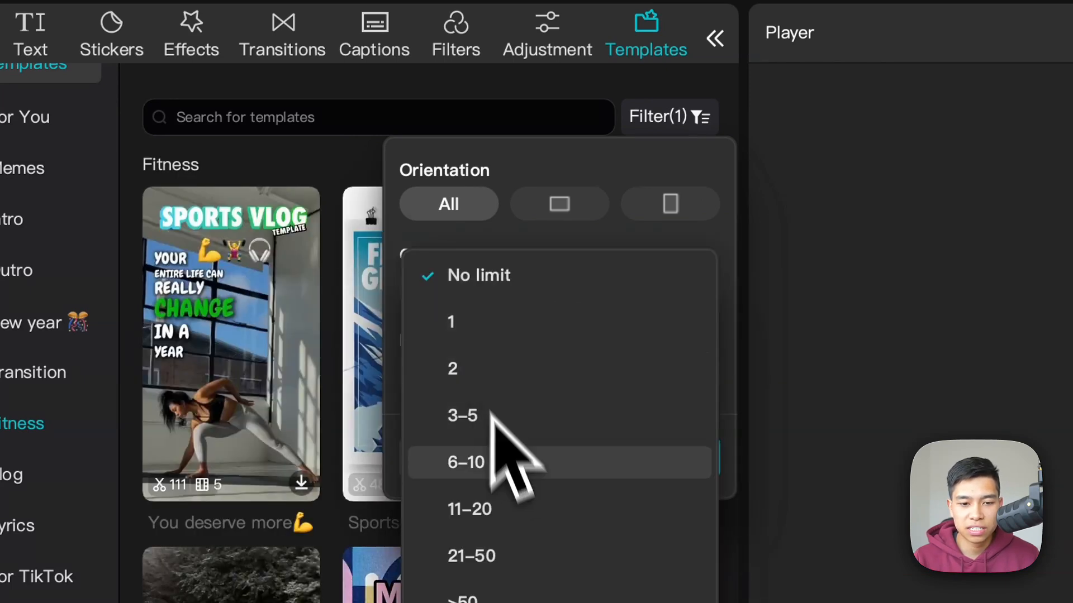
left_click(523, 509)
left_click(648, 215)
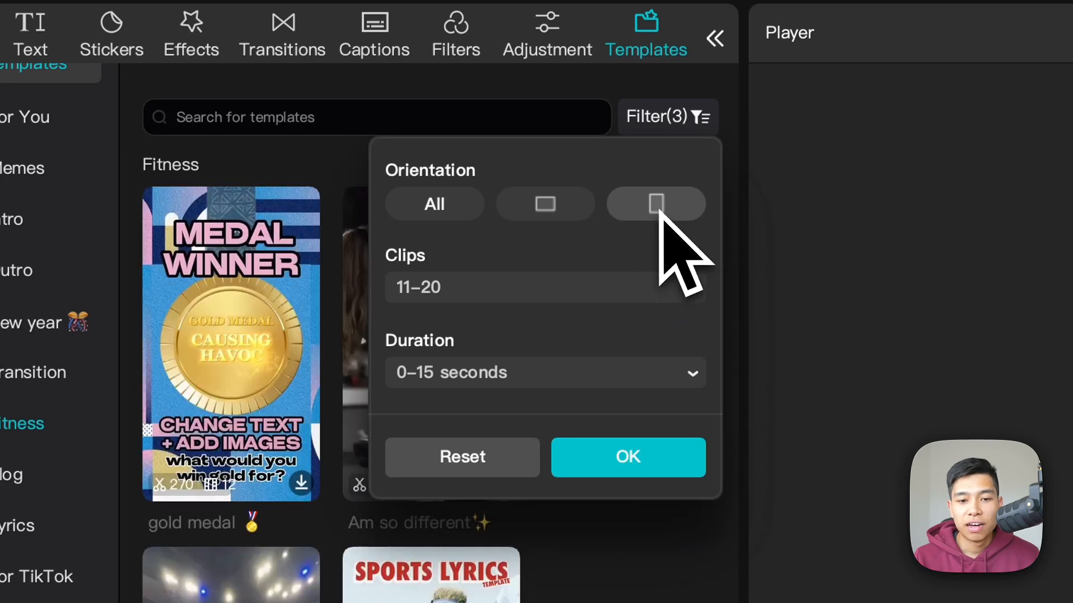
left_click(651, 450)
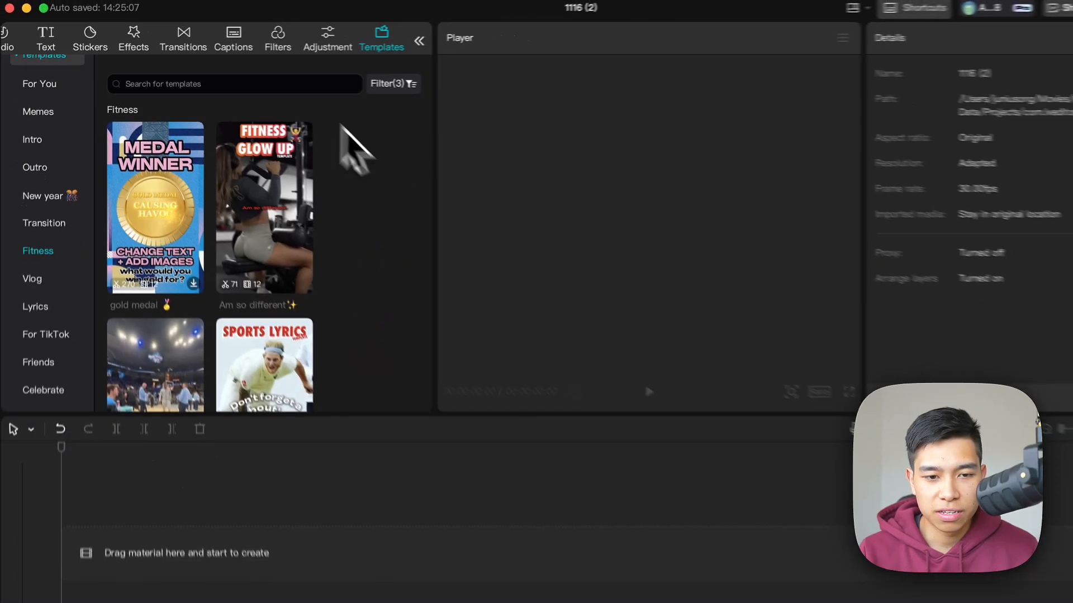
Search the templates for "jump roping" and add the "Day 2 of jump roping" template to the timeline.
scroll(84, 108, "up", 1)
left_click(49, 75)
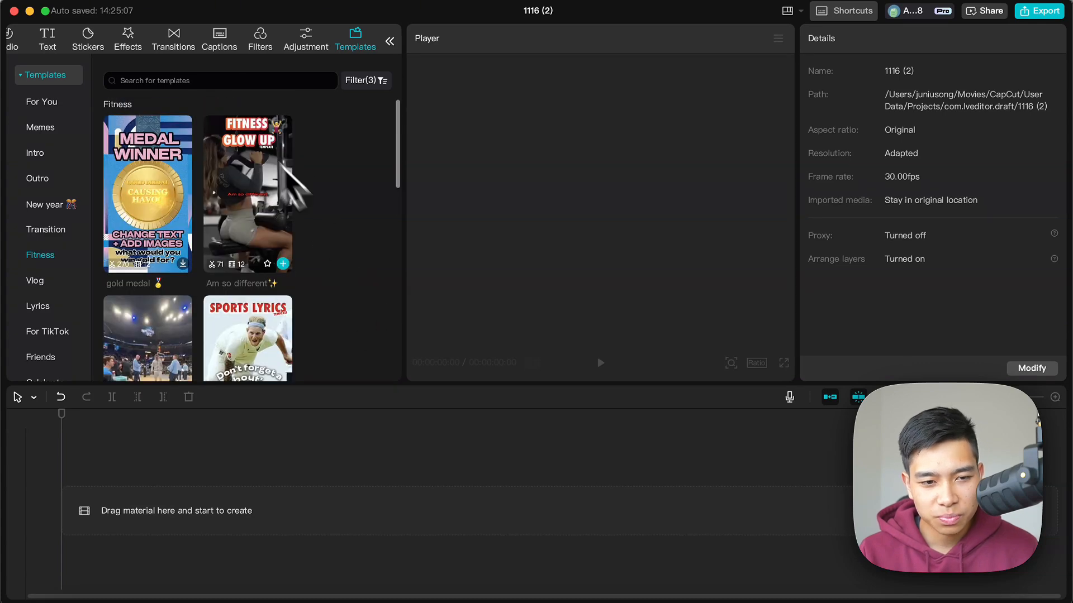
left_click(54, 102)
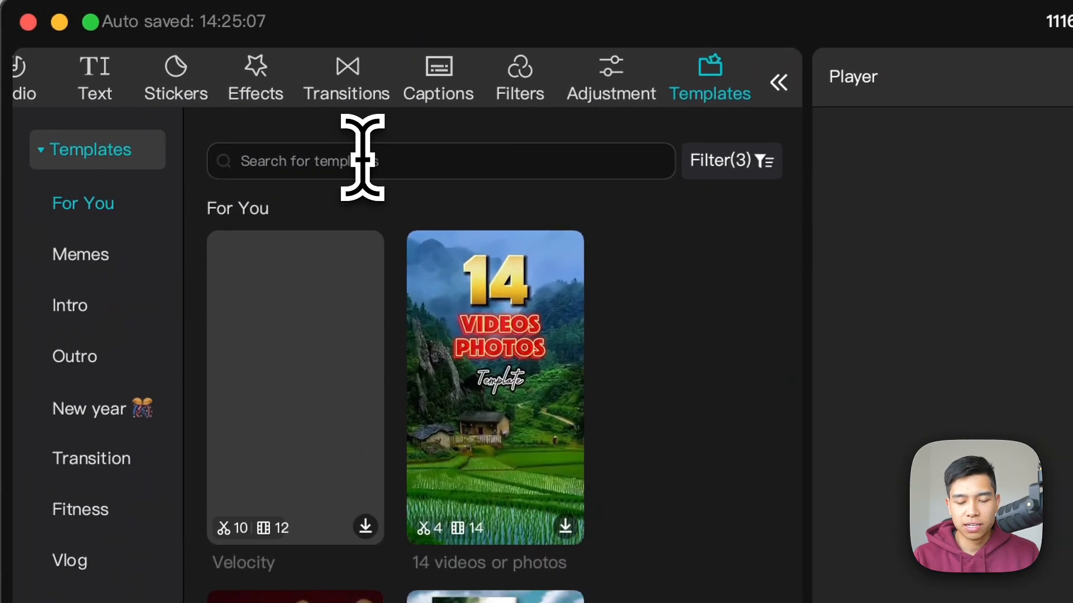
left_click(362, 158)
type("jump roping")
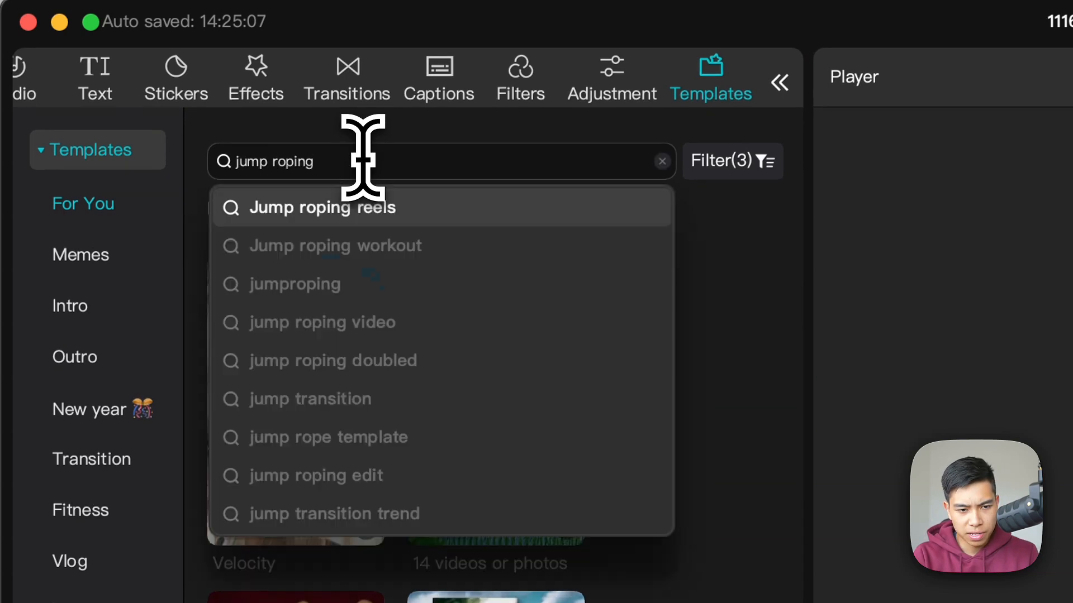
key("Return")
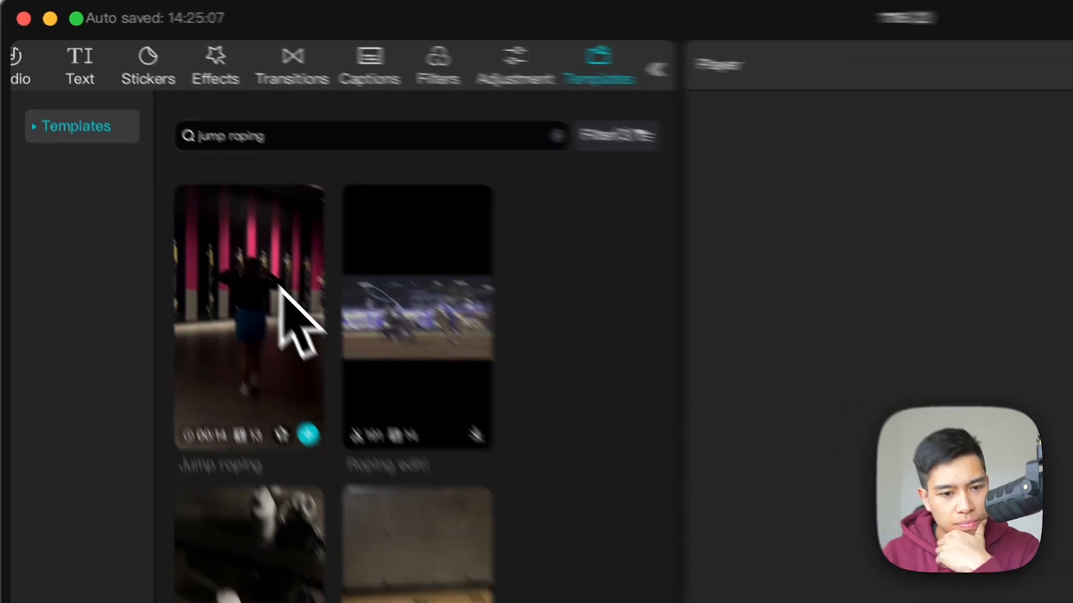
scroll(606, 391, "down", 5)
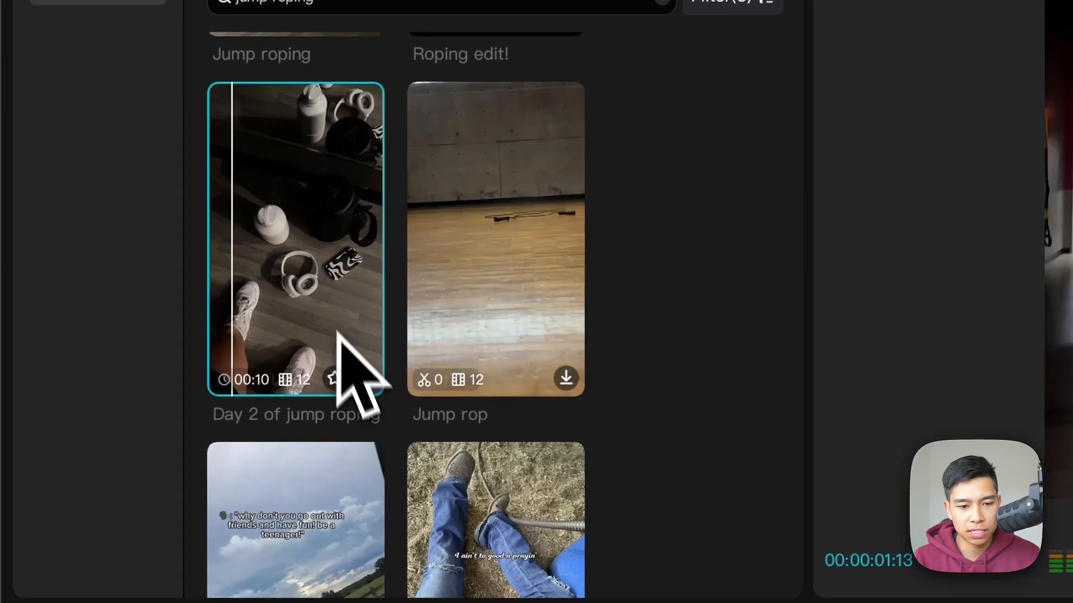
left_click(363, 378)
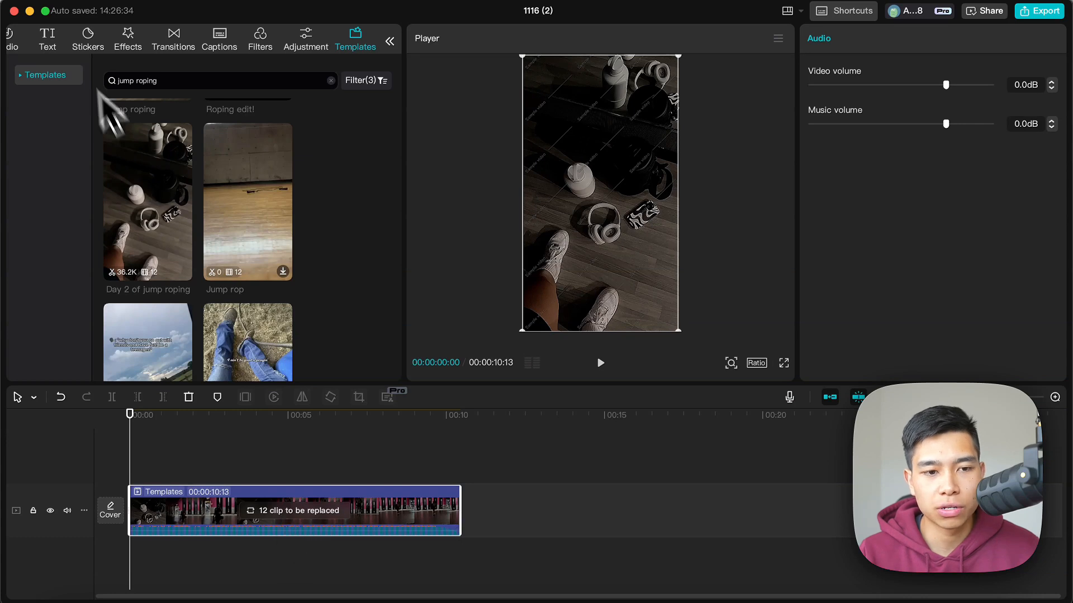
Return to the imported footage and expand the template's replaceable clips on the timeline.
left_click(389, 42)
left_click(24, 39)
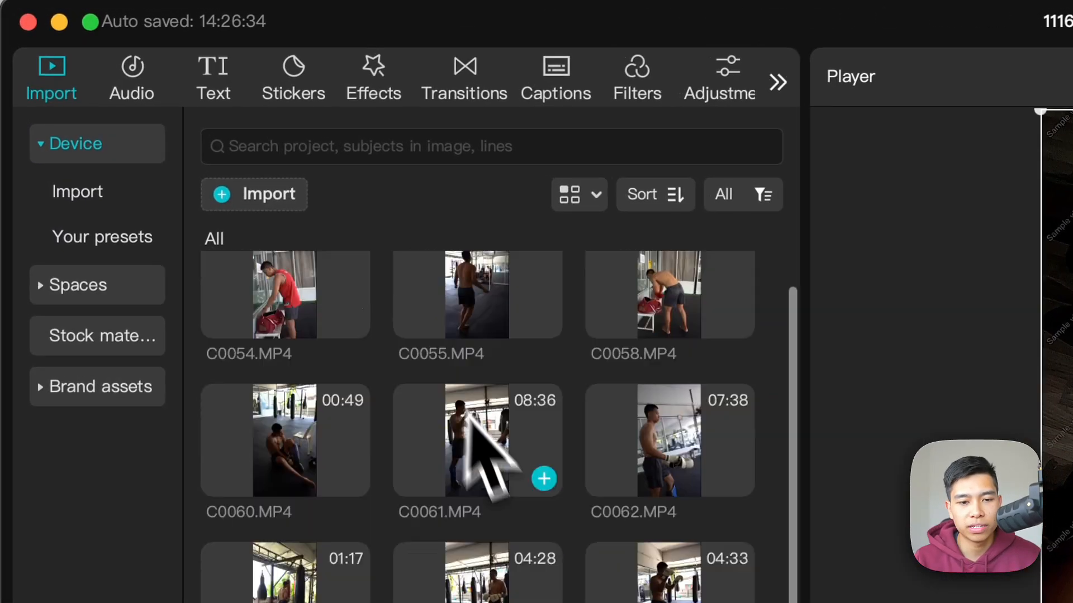
scroll(497, 486, "down", 3)
scroll(485, 480, "up", 3)
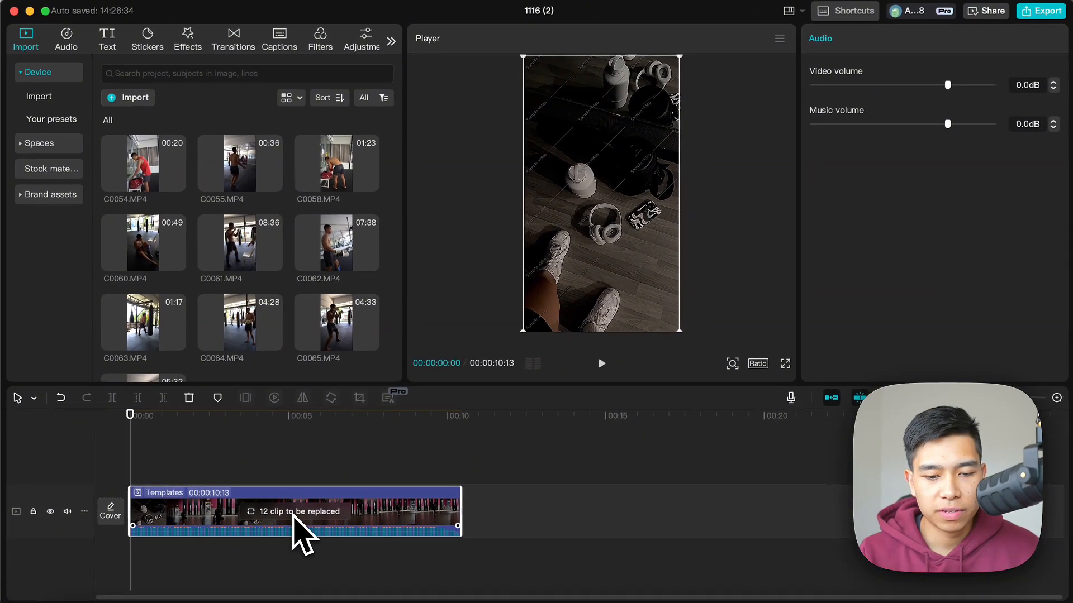
left_click(296, 536)
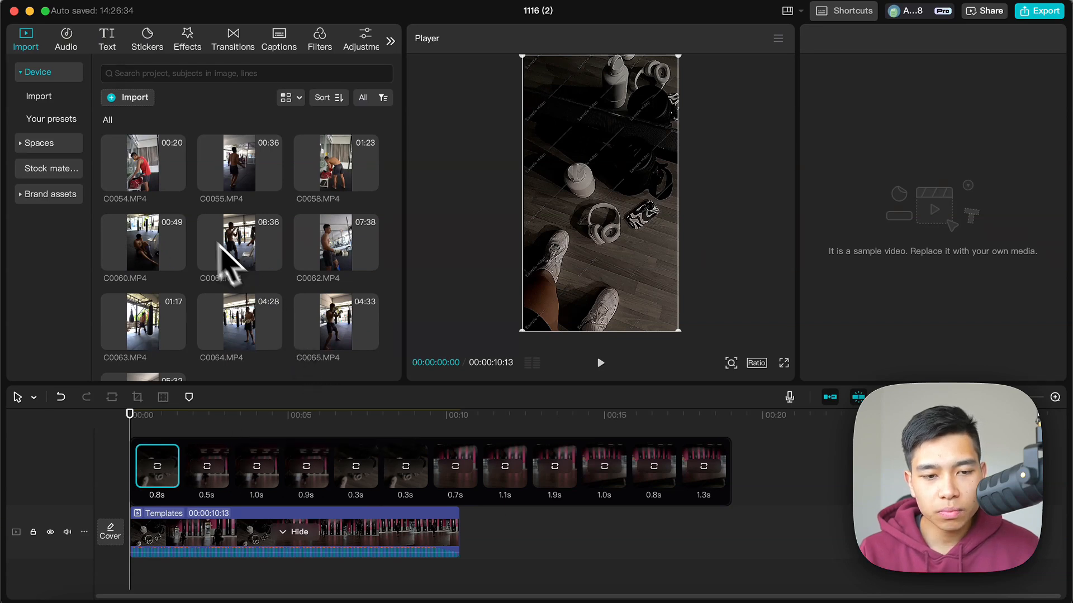
Replace the template's first two clips with C0054.MP4 from about 00:00:09:13 and C0055.MP4 from about 00:00:23:19, and preview them from the start.
left_click(143, 173)
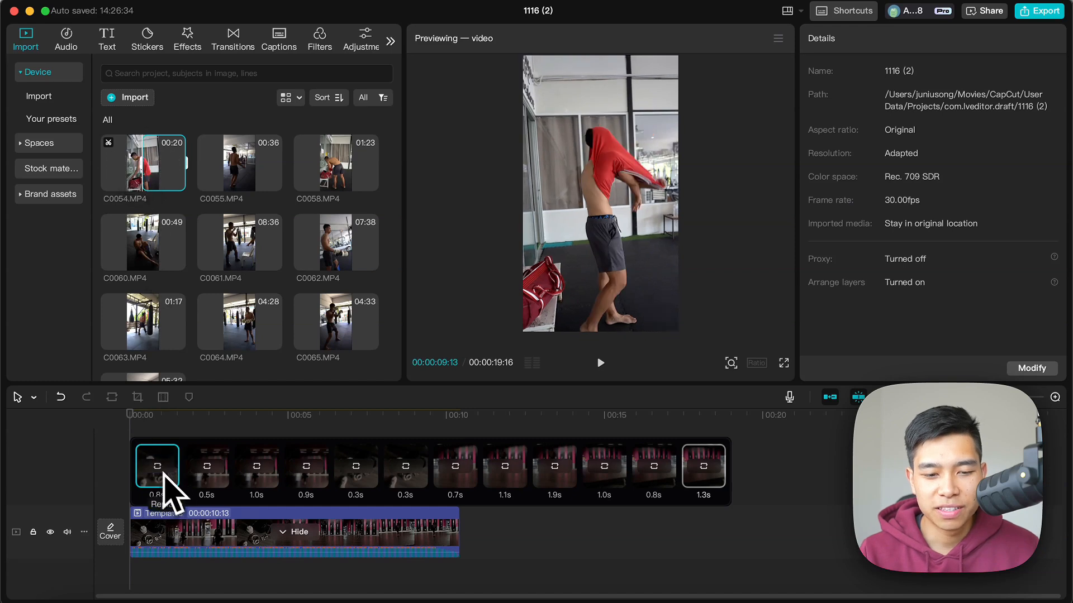
left_click_drag(168, 167, 157, 469)
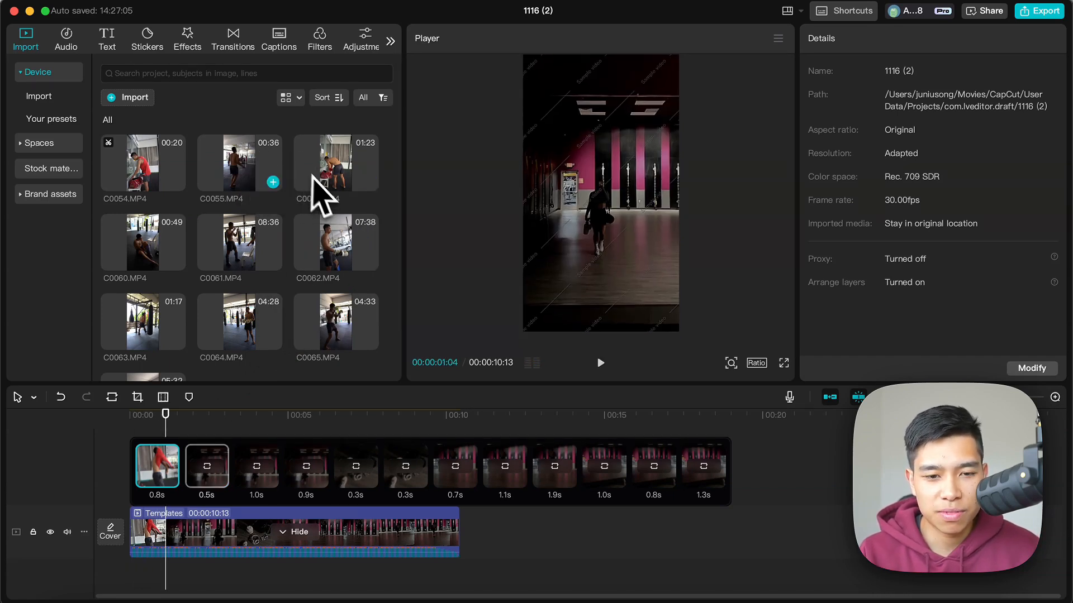
left_click(268, 170)
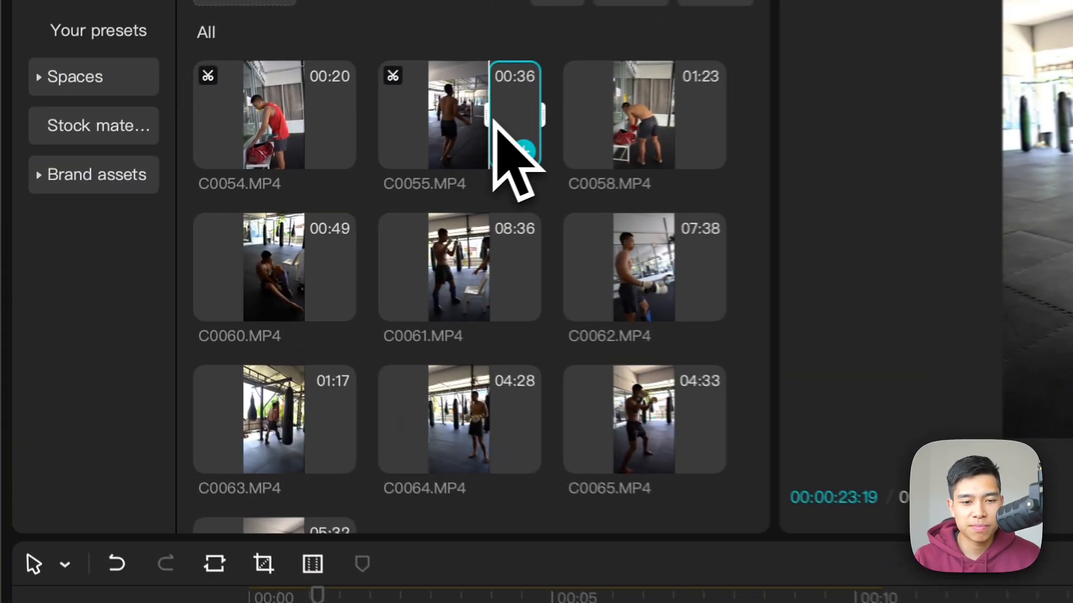
left_click_drag(254, 168, 201, 460)
left_click_drag(405, 469, 407, 475)
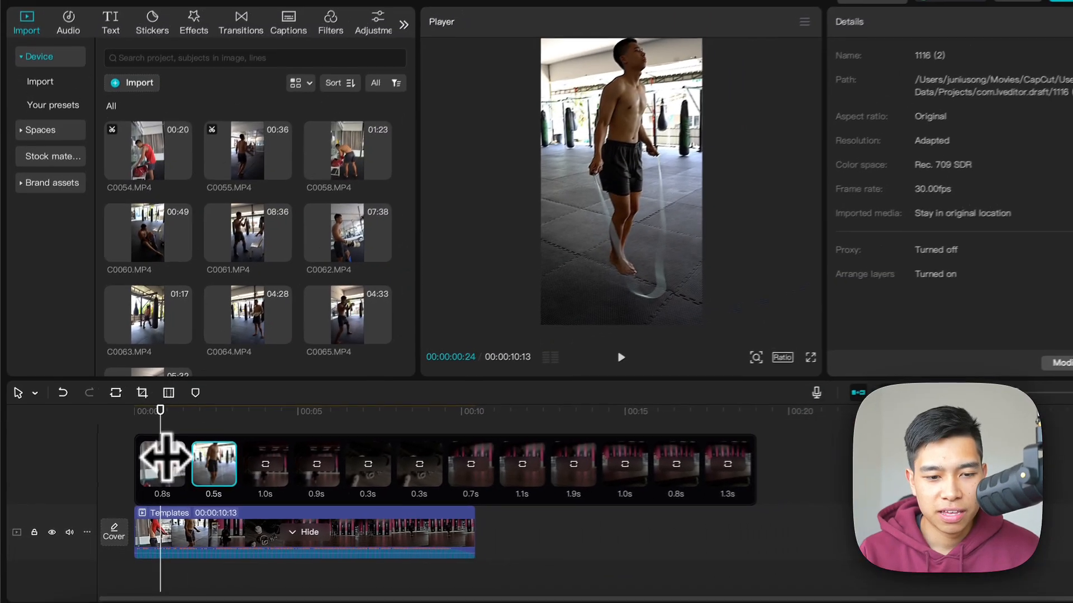
left_click_drag(209, 416, 159, 393)
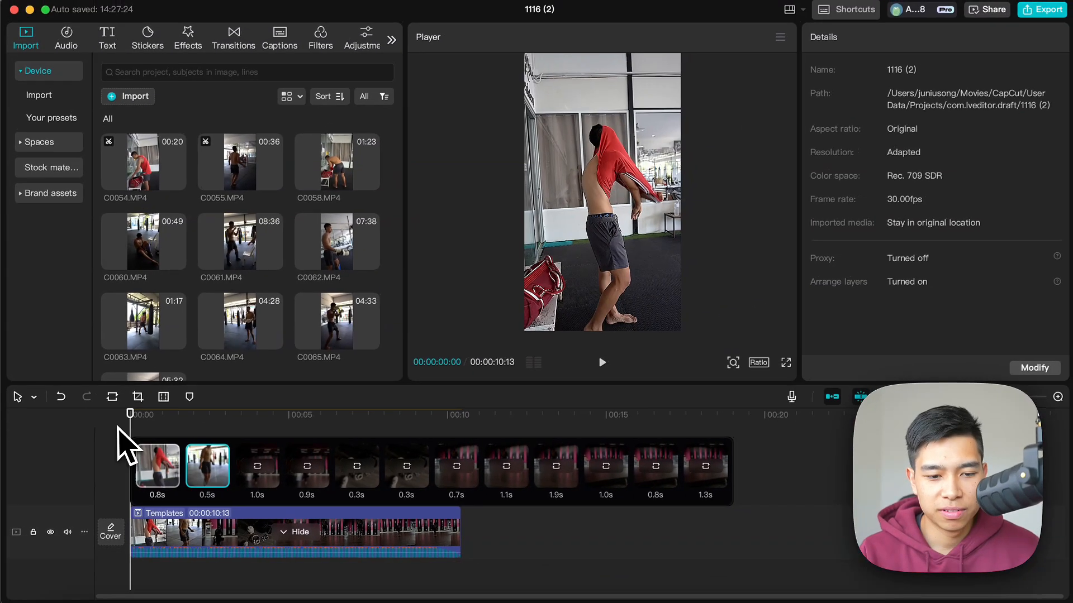
key("space")
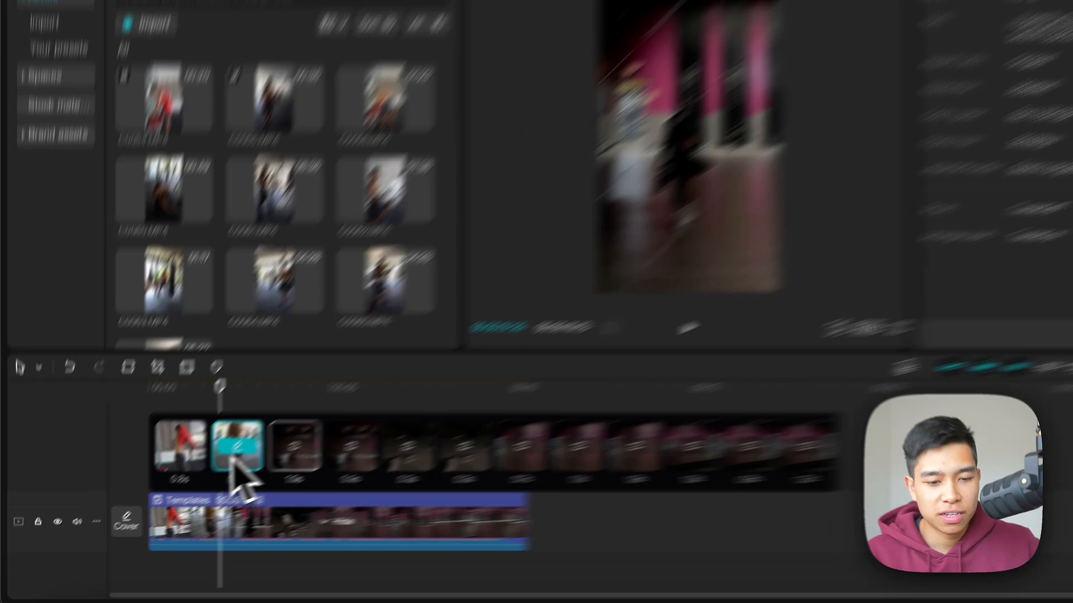
Trim the template's second clip to a different section of its source footage, replace it, and play back the result.
right_click(206, 468)
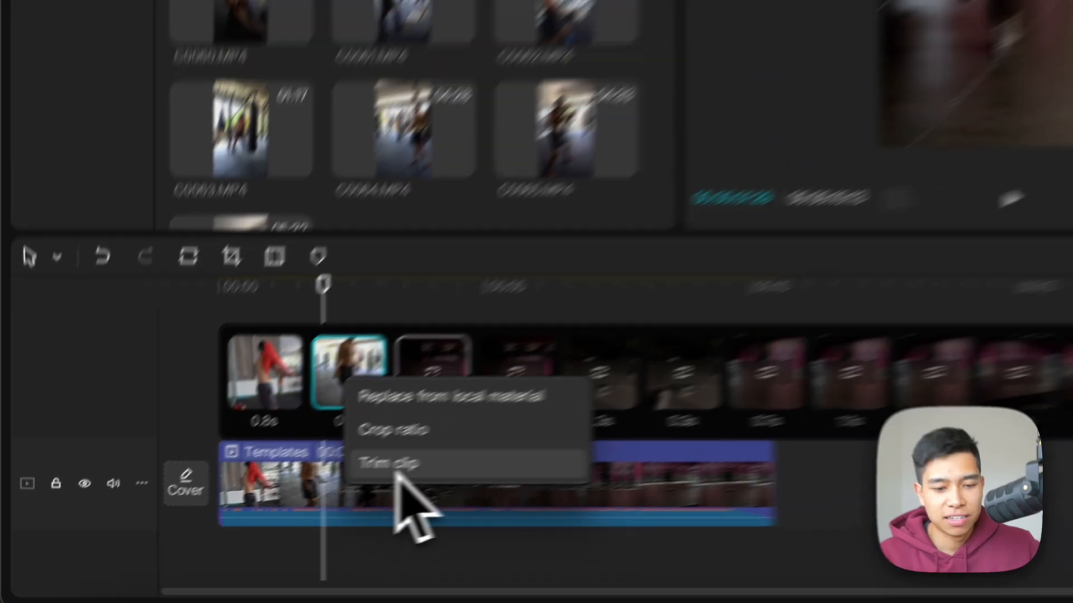
left_click(467, 437)
left_click_drag(558, 412, 444, 413)
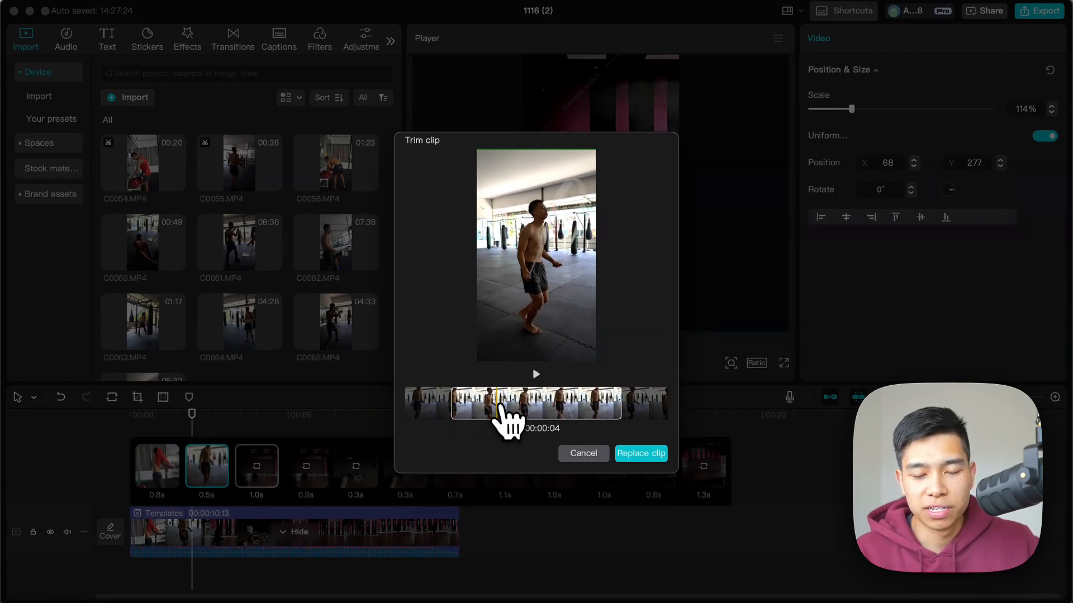
mouse_move(548, 418)
left_mouse_down()
mouse_move(503, 422)
mouse_move(514, 410)
mouse_move(485, 397)
left_mouse_up()
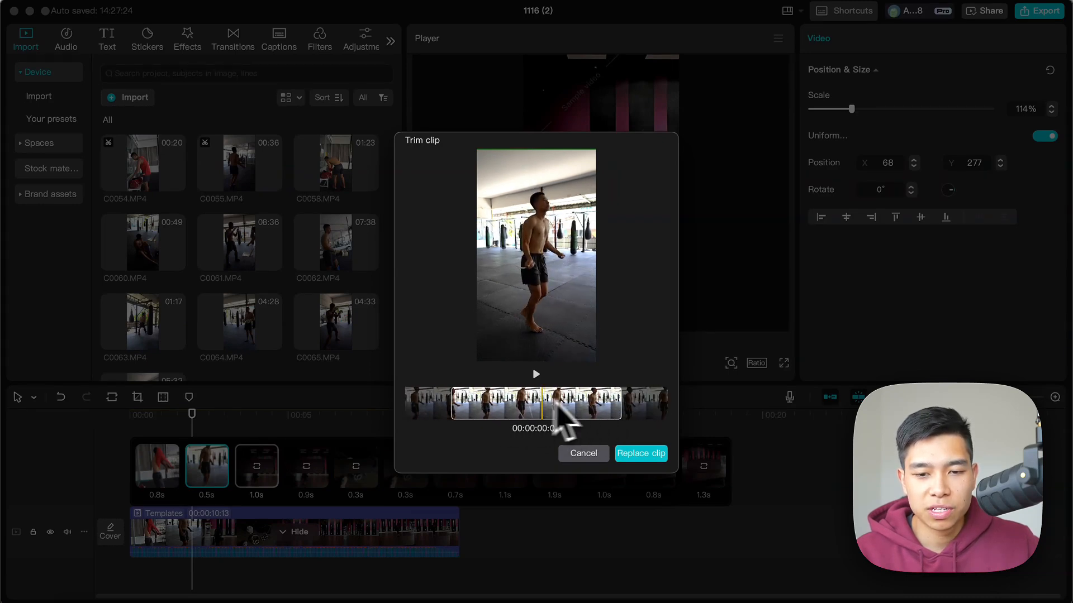
left_click(648, 454)
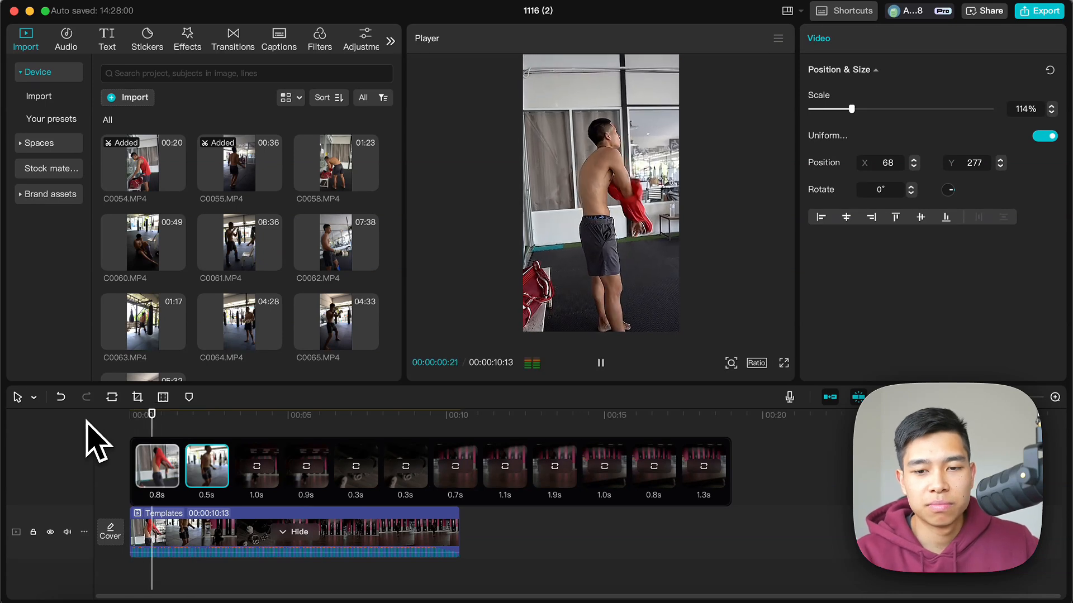
key("space")
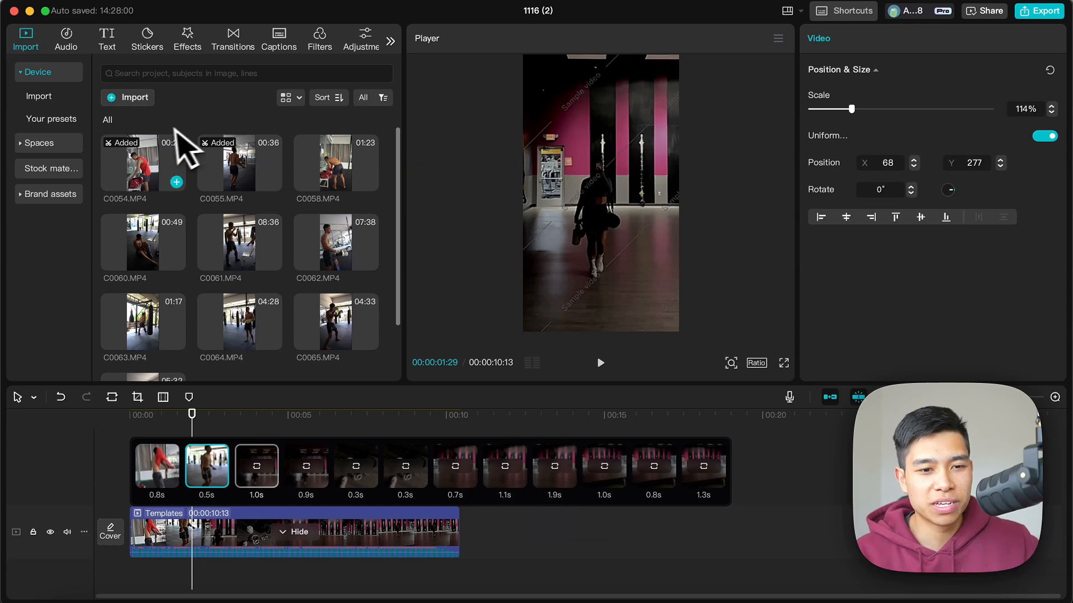
Close the current project and open the existing project "1115 (10)".
left_click(14, 11)
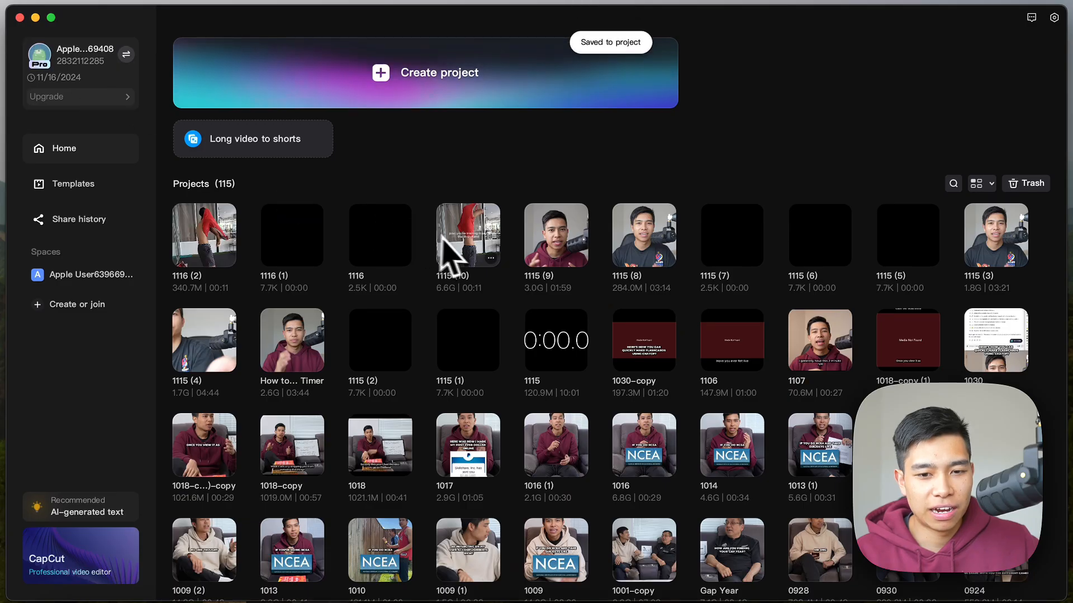
left_click(479, 260)
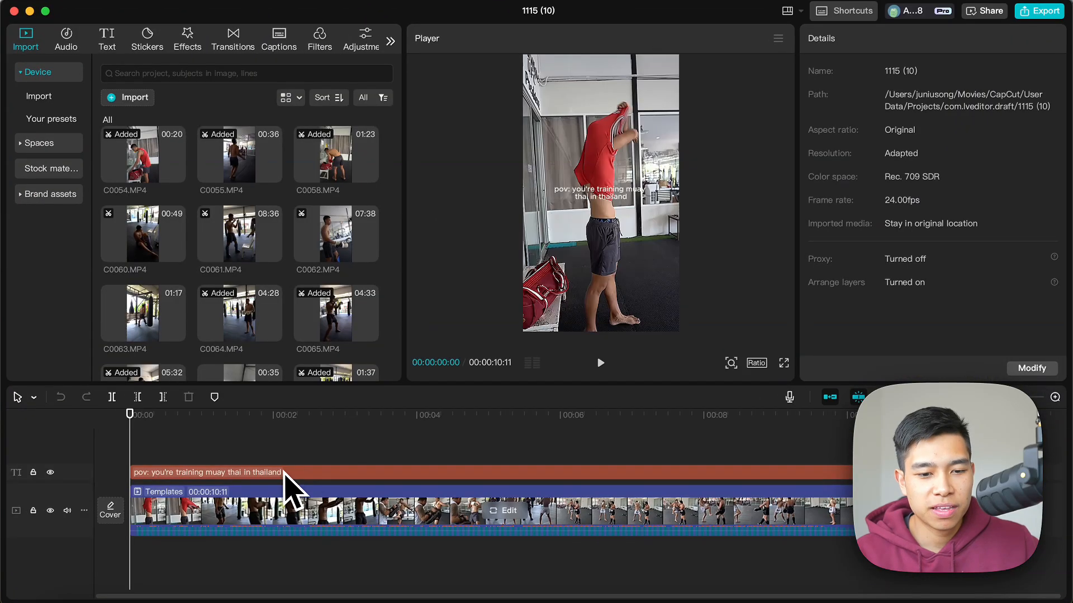
Add a default text clip above the existing caption near the start of the timeline and change its wording to "pov".
left_click(285, 473)
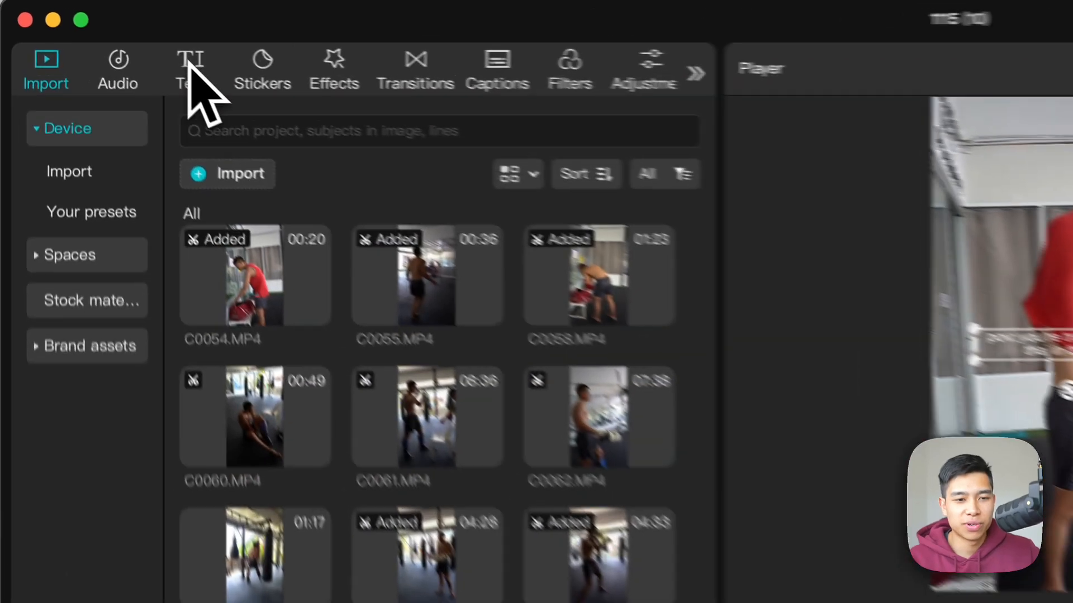
left_click(106, 40)
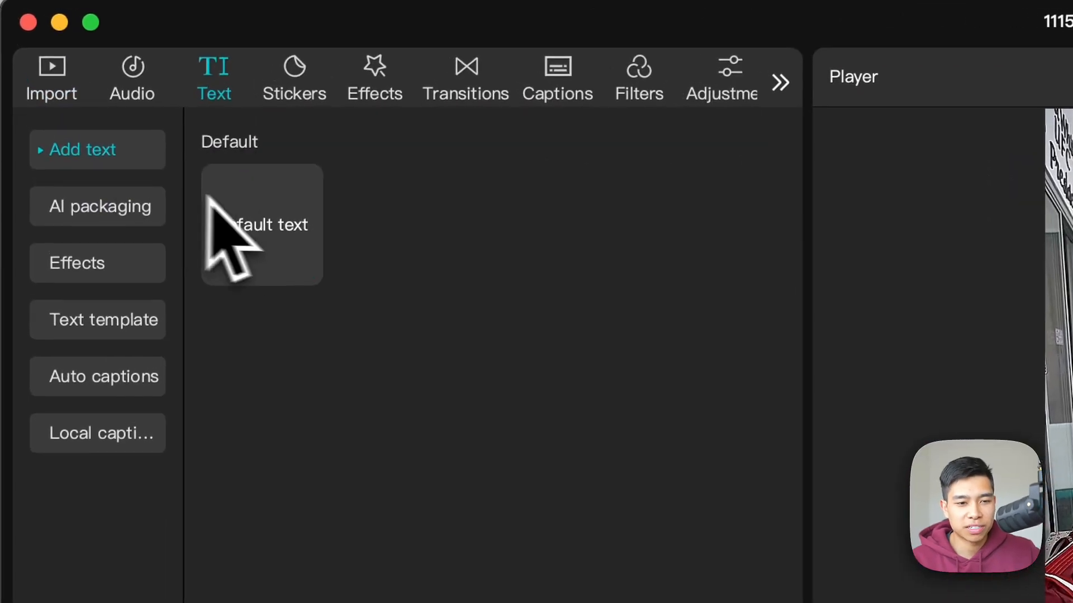
left_click_drag(208, 199, 289, 602)
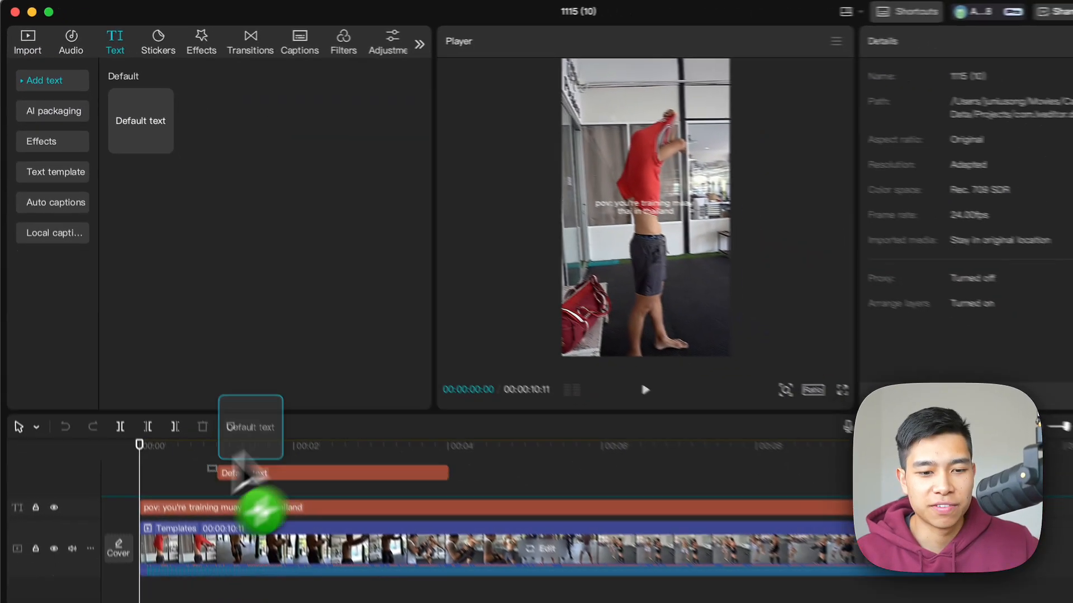
left_click_drag(146, 452, 166, 472)
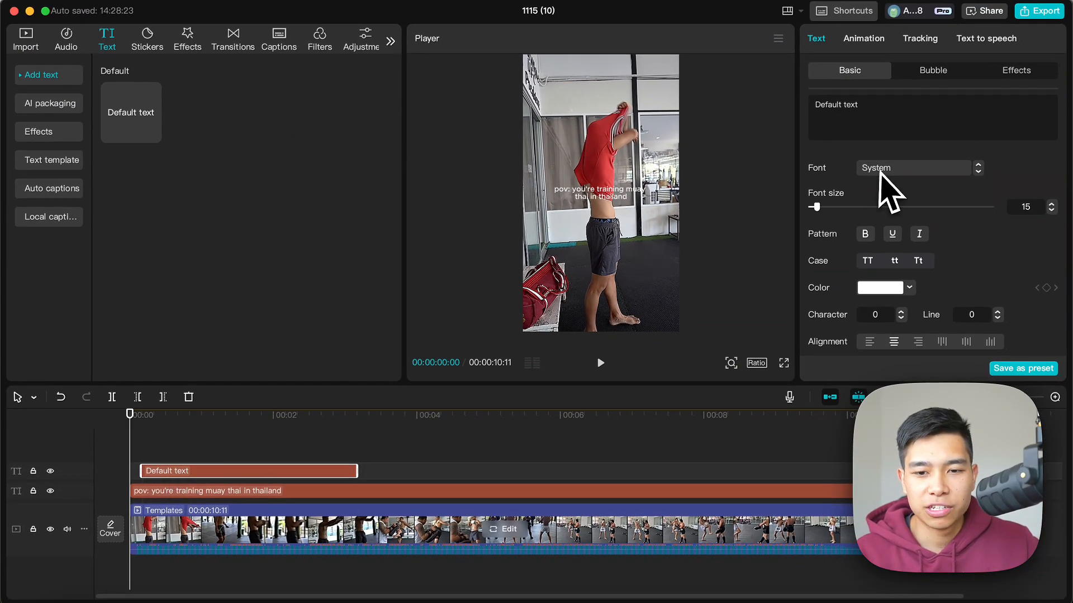
left_click_drag(886, 117, 781, 108)
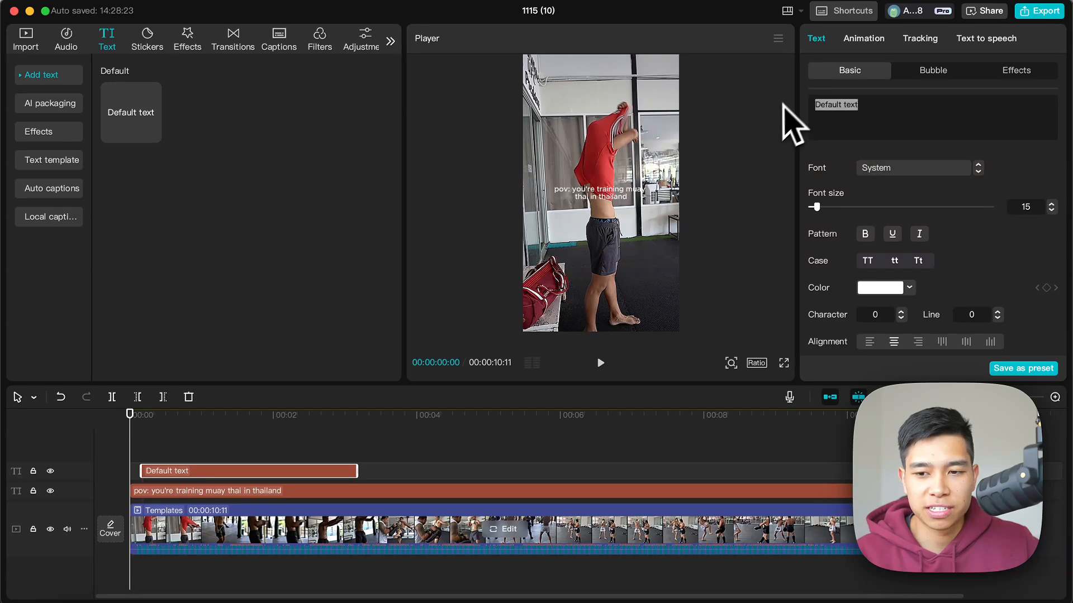
type("pov")
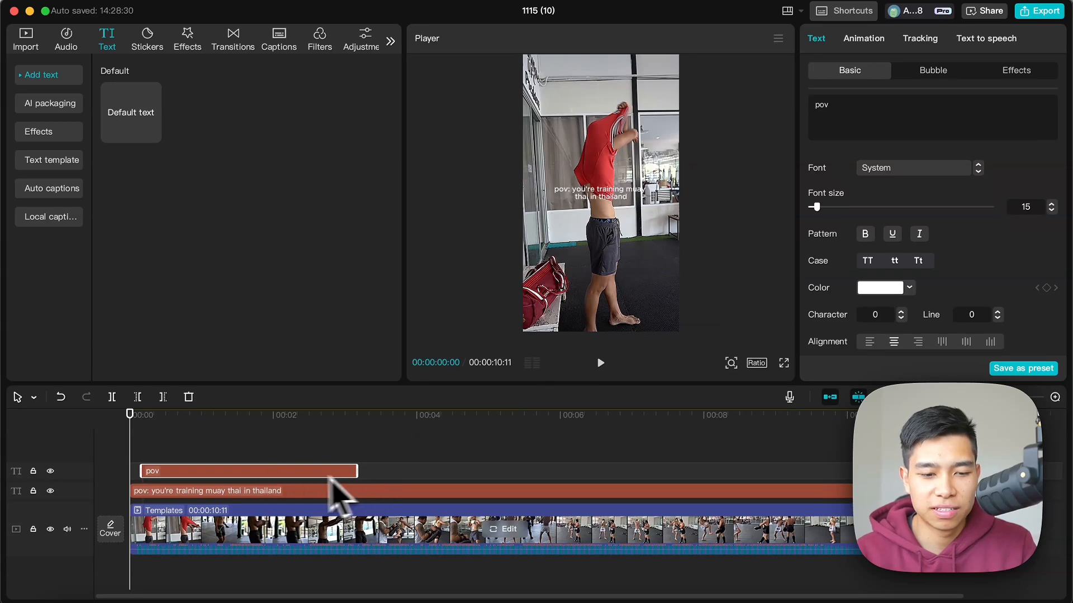
Stretch the "pov" text clip across the template's full length and set its font size to 11.
left_click_drag(146, 471, 85, 472)
scroll(323, 486, "right", 4)
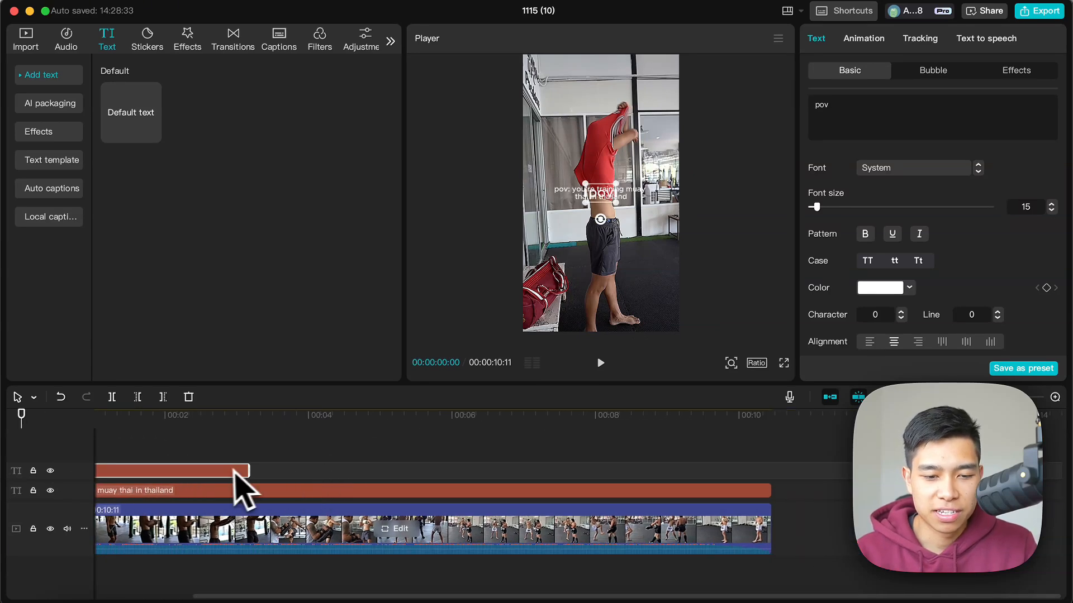
left_click_drag(249, 472, 771, 447)
left_click_drag(816, 207, 814, 207)
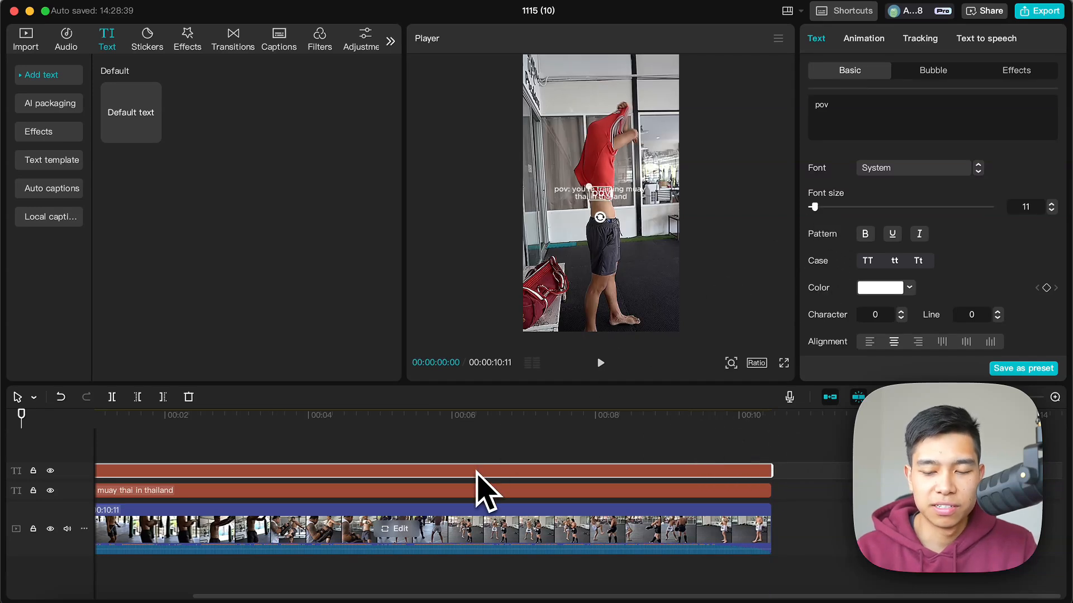
Delete the added "pov" text clip from the timeline.
key("BackSpace")
scroll(475, 469, "left", 3)
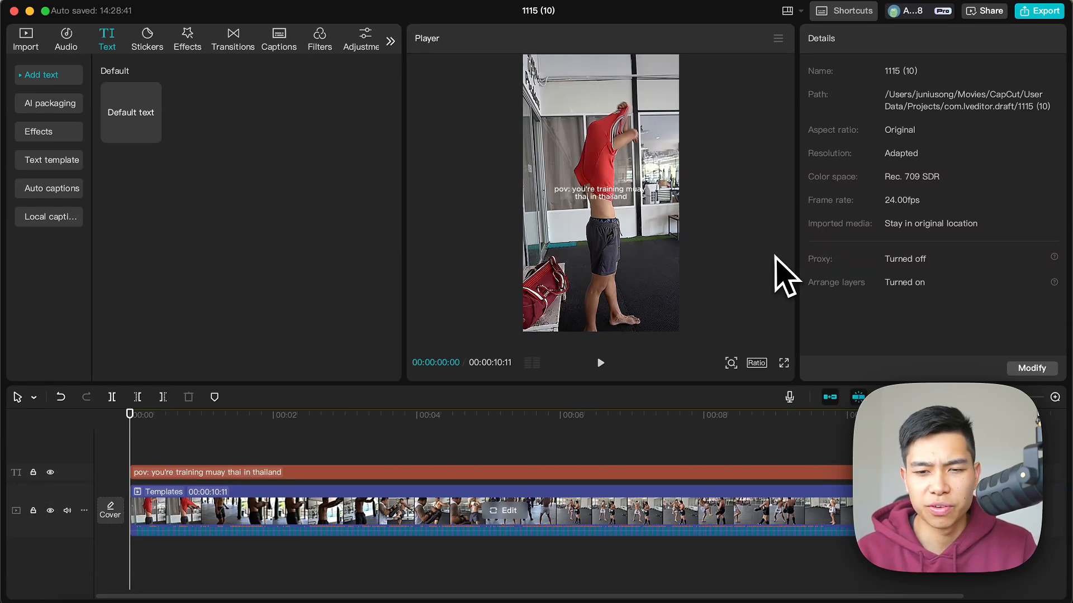
Play the captioned template from the start, then replay the kicking section from 00:00:03:08.
scroll(170, 439, "down", 3)
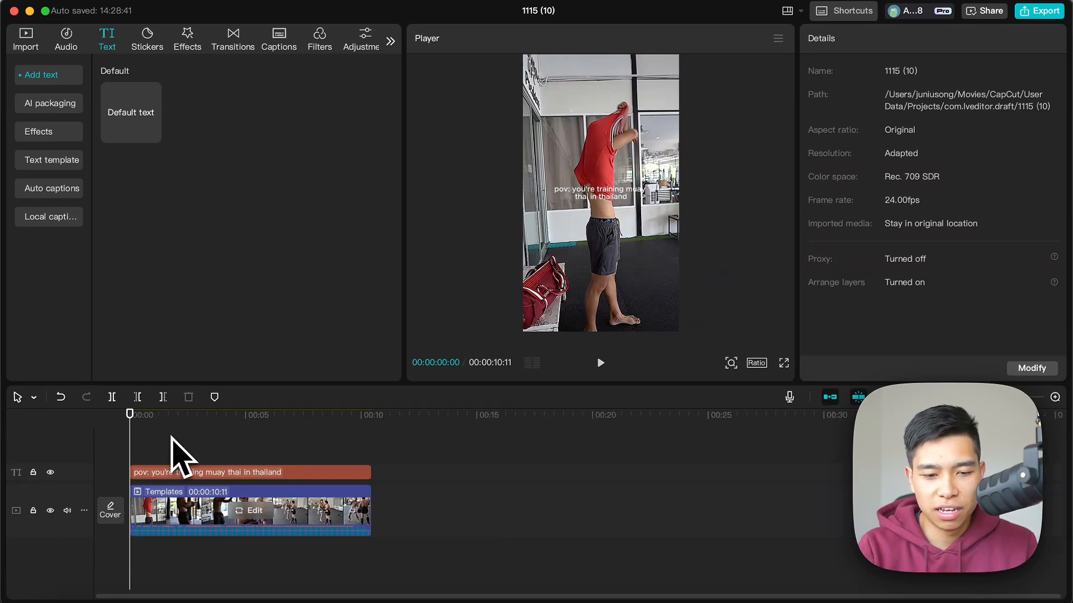
left_click_drag(130, 455, 116, 433)
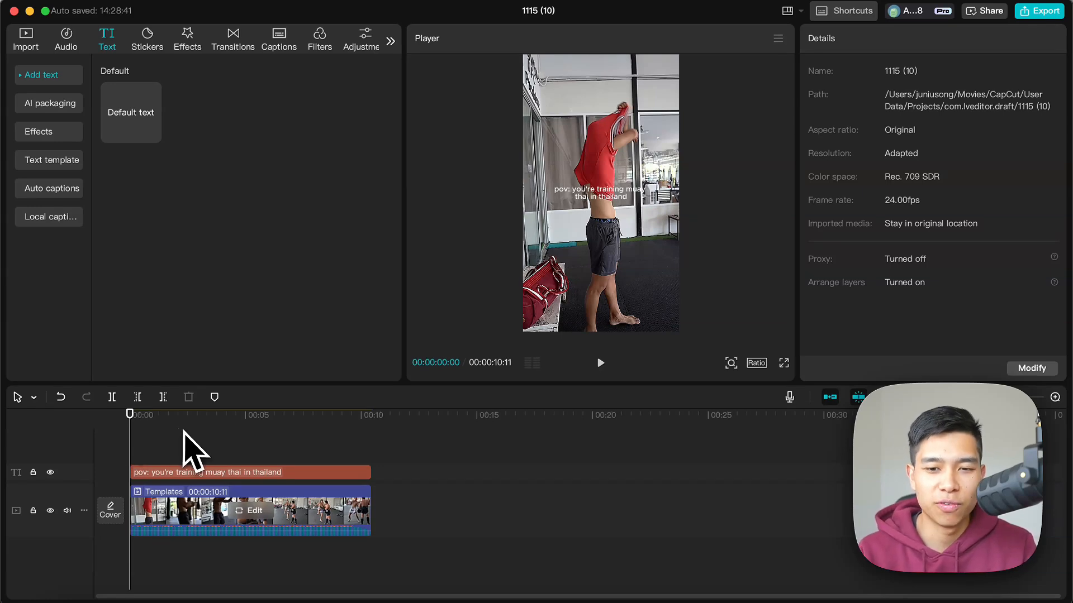
key("space")
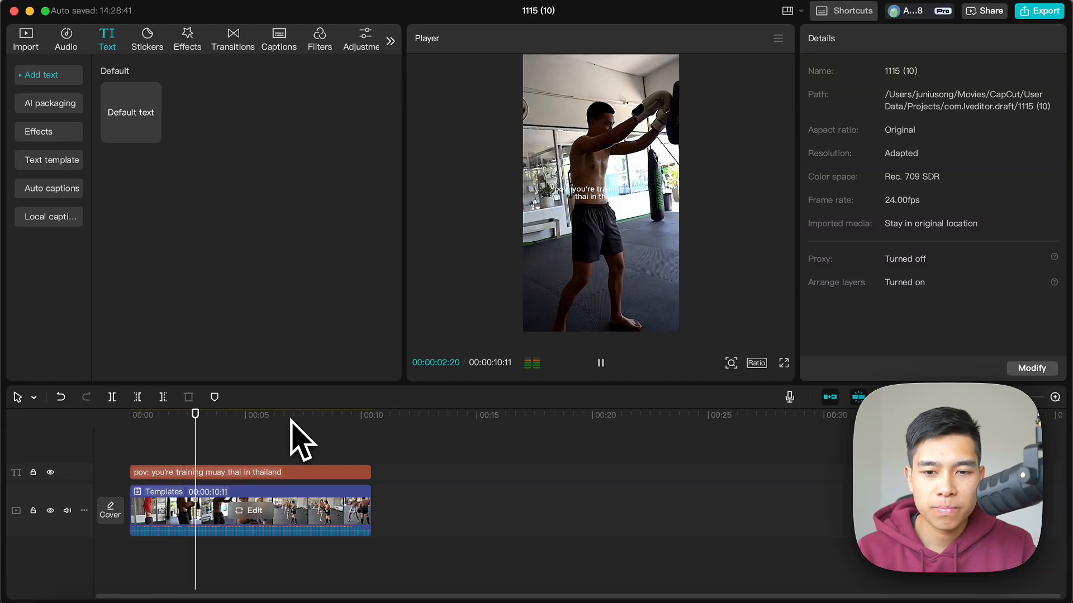
key("space")
mouse_move(202, 472)
left_mouse_down()
mouse_move(127, 472)
mouse_move(230, 479)
mouse_move(191, 479)
mouse_move(104, 451)
mouse_move(147, 482)
mouse_move(208, 489)
left_mouse_up()
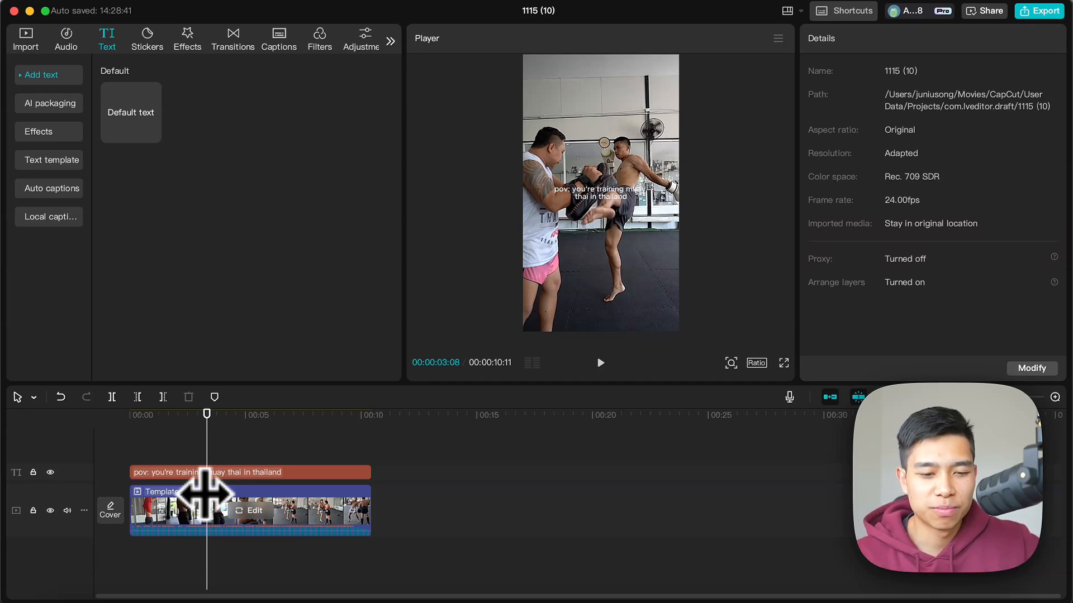
key("space")
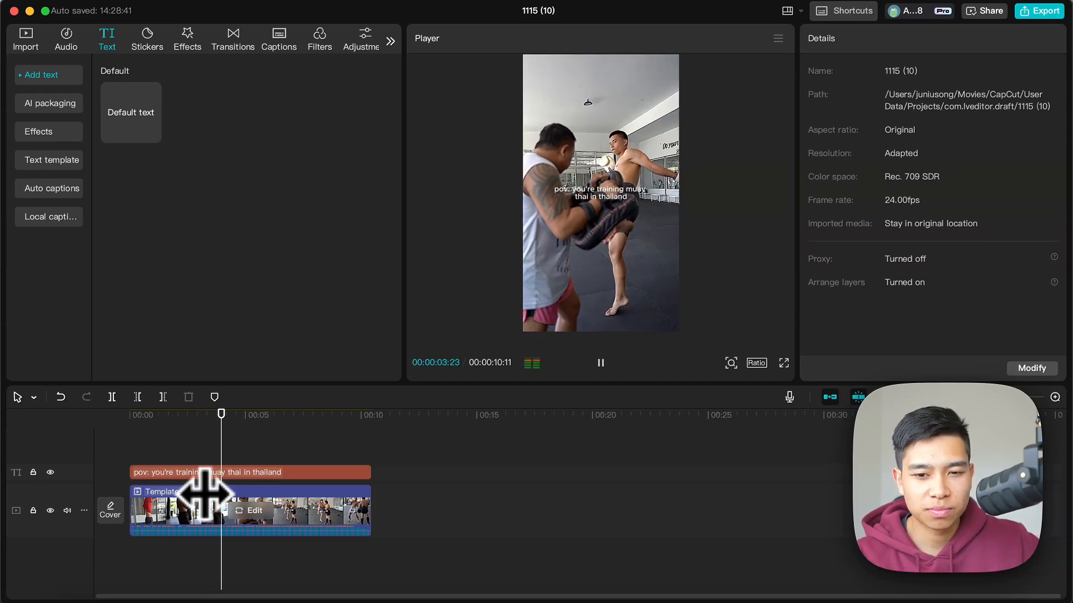
key("space")
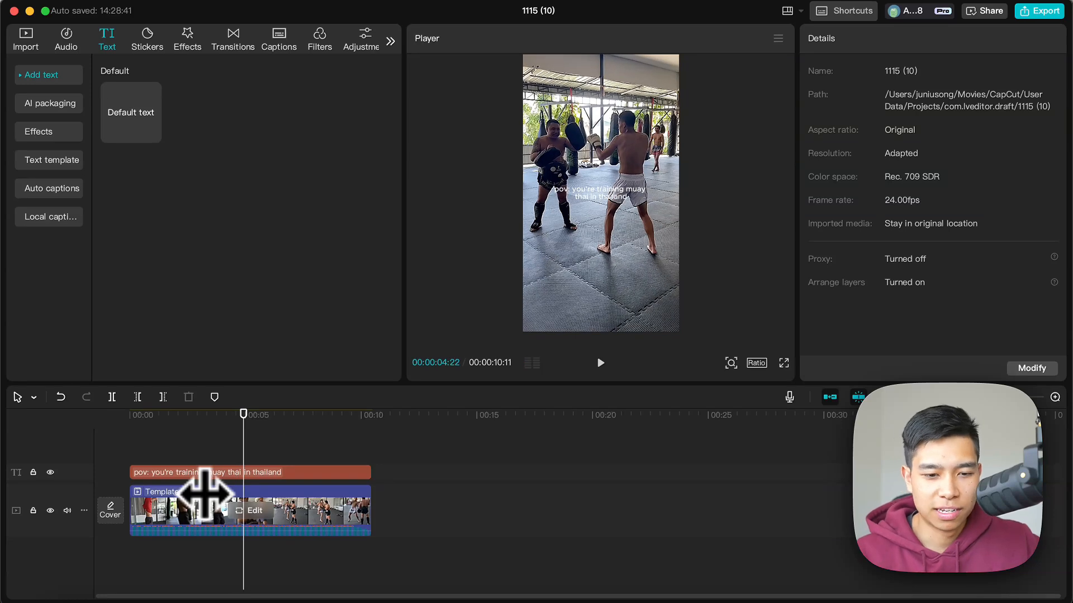
Replay the template's middle section from 00:00:02:16, then again from slightly before the four-second mark.
left_click(196, 446)
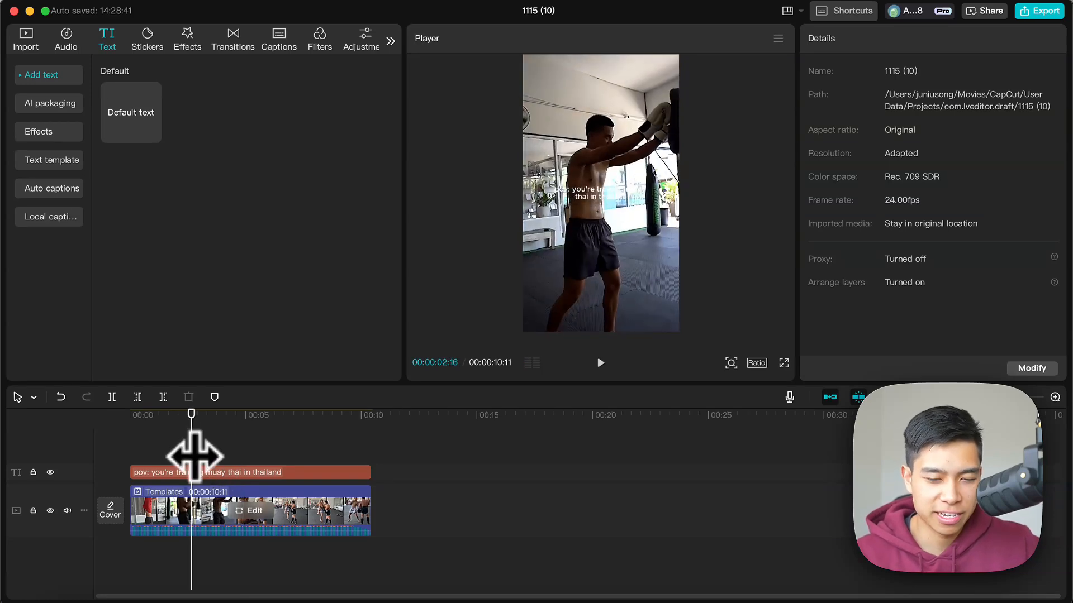
key("space")
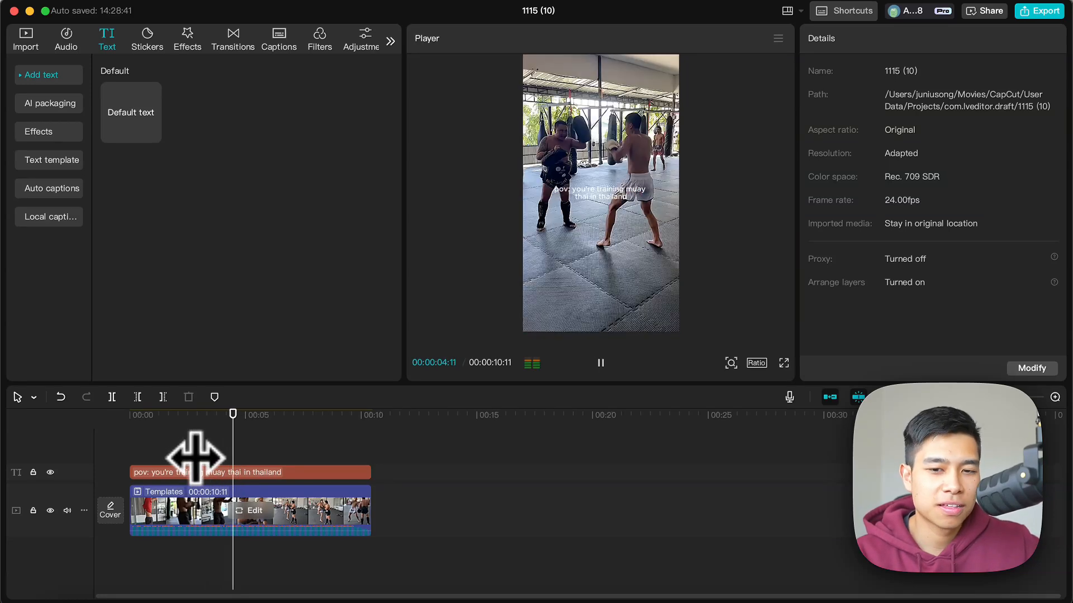
key("space")
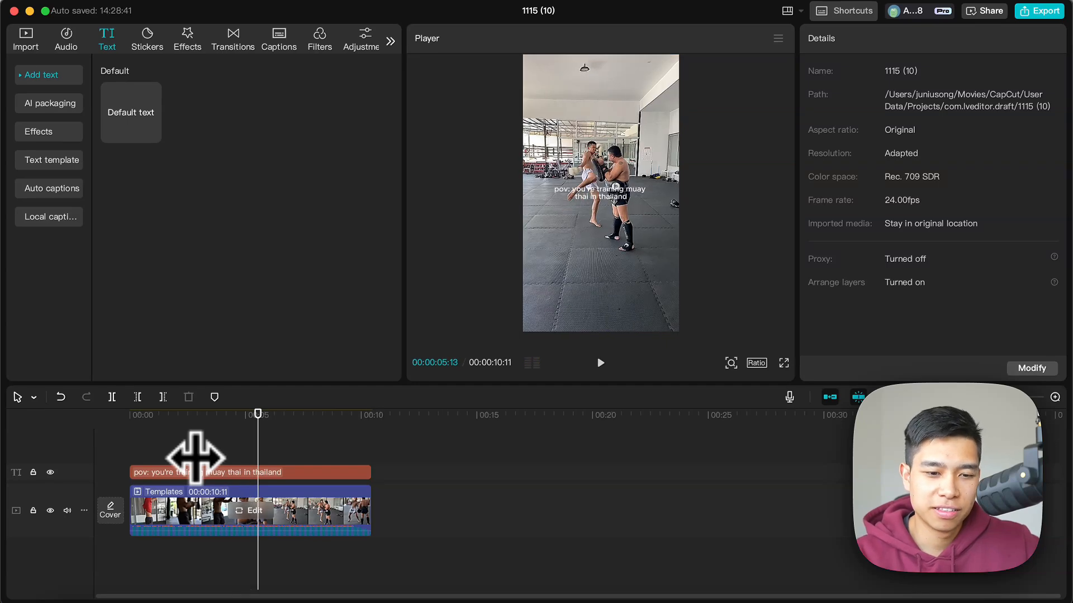
left_click_drag(258, 454, 220, 456)
key("space")
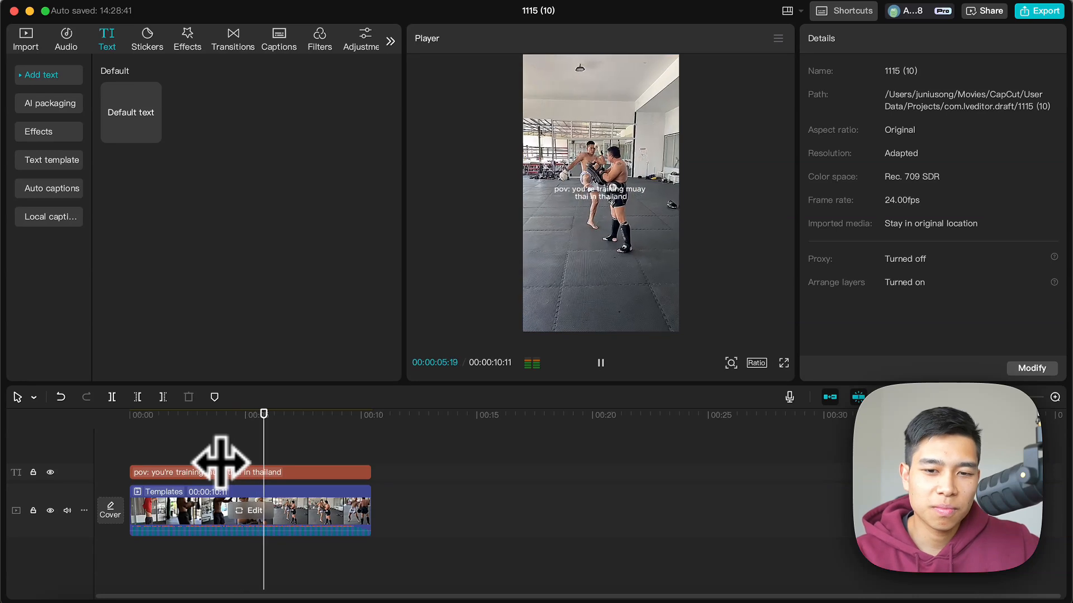
key("space")
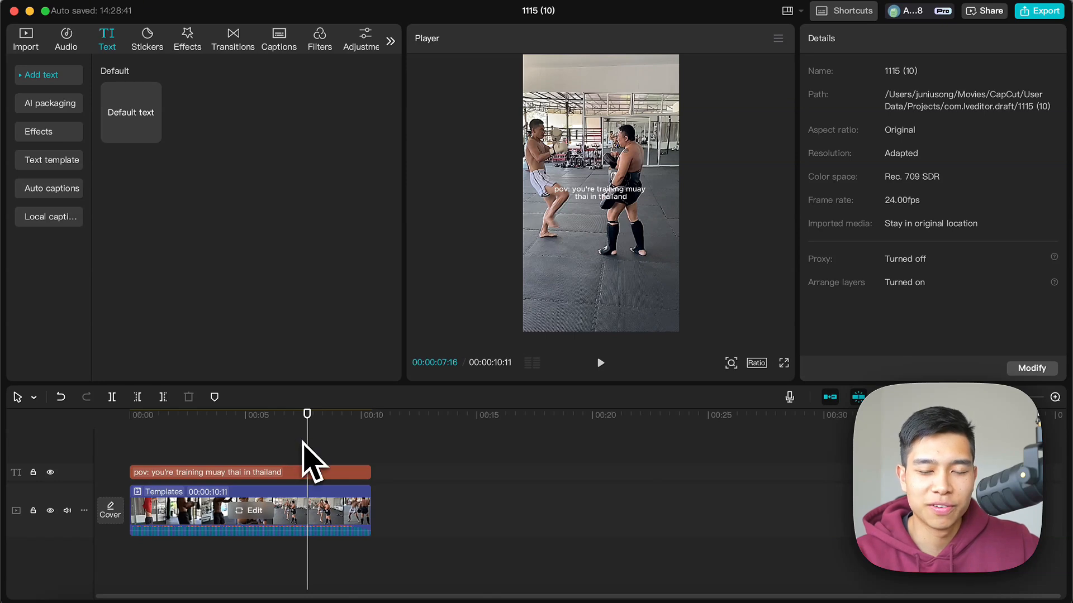
Play the remaining section to the end, then return to the start and scrub through the opening clips.
key("space")
key("space")
key("space")
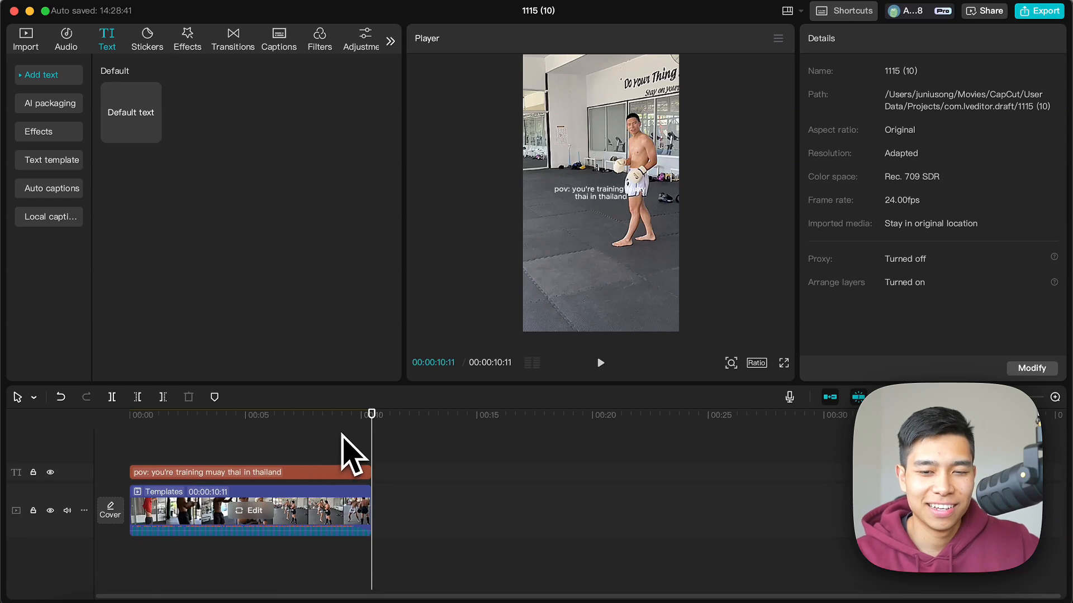
left_click_drag(347, 474, 129, 472)
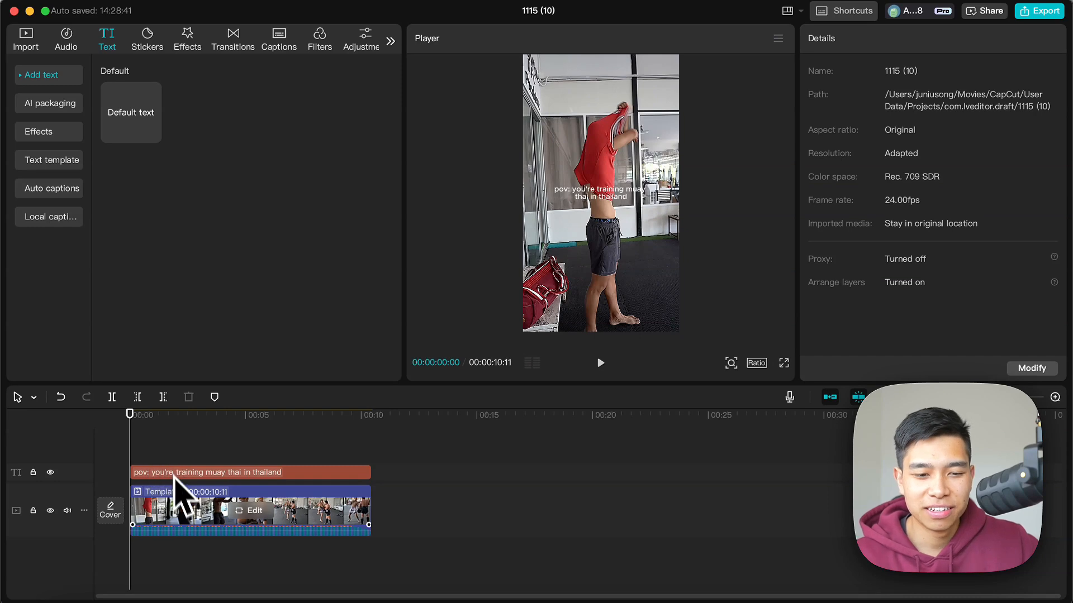
left_click(297, 476)
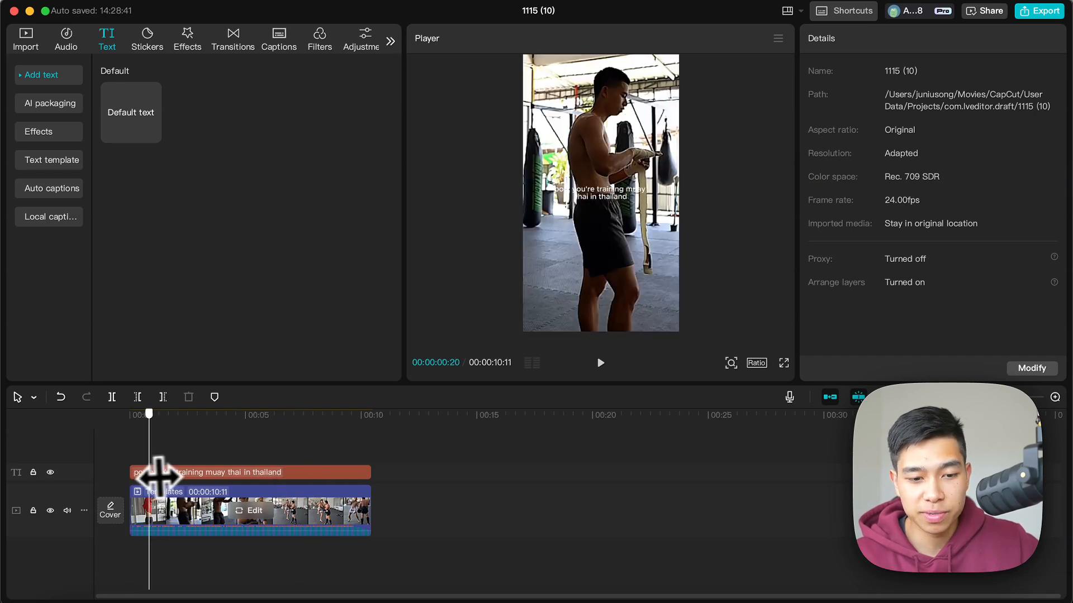